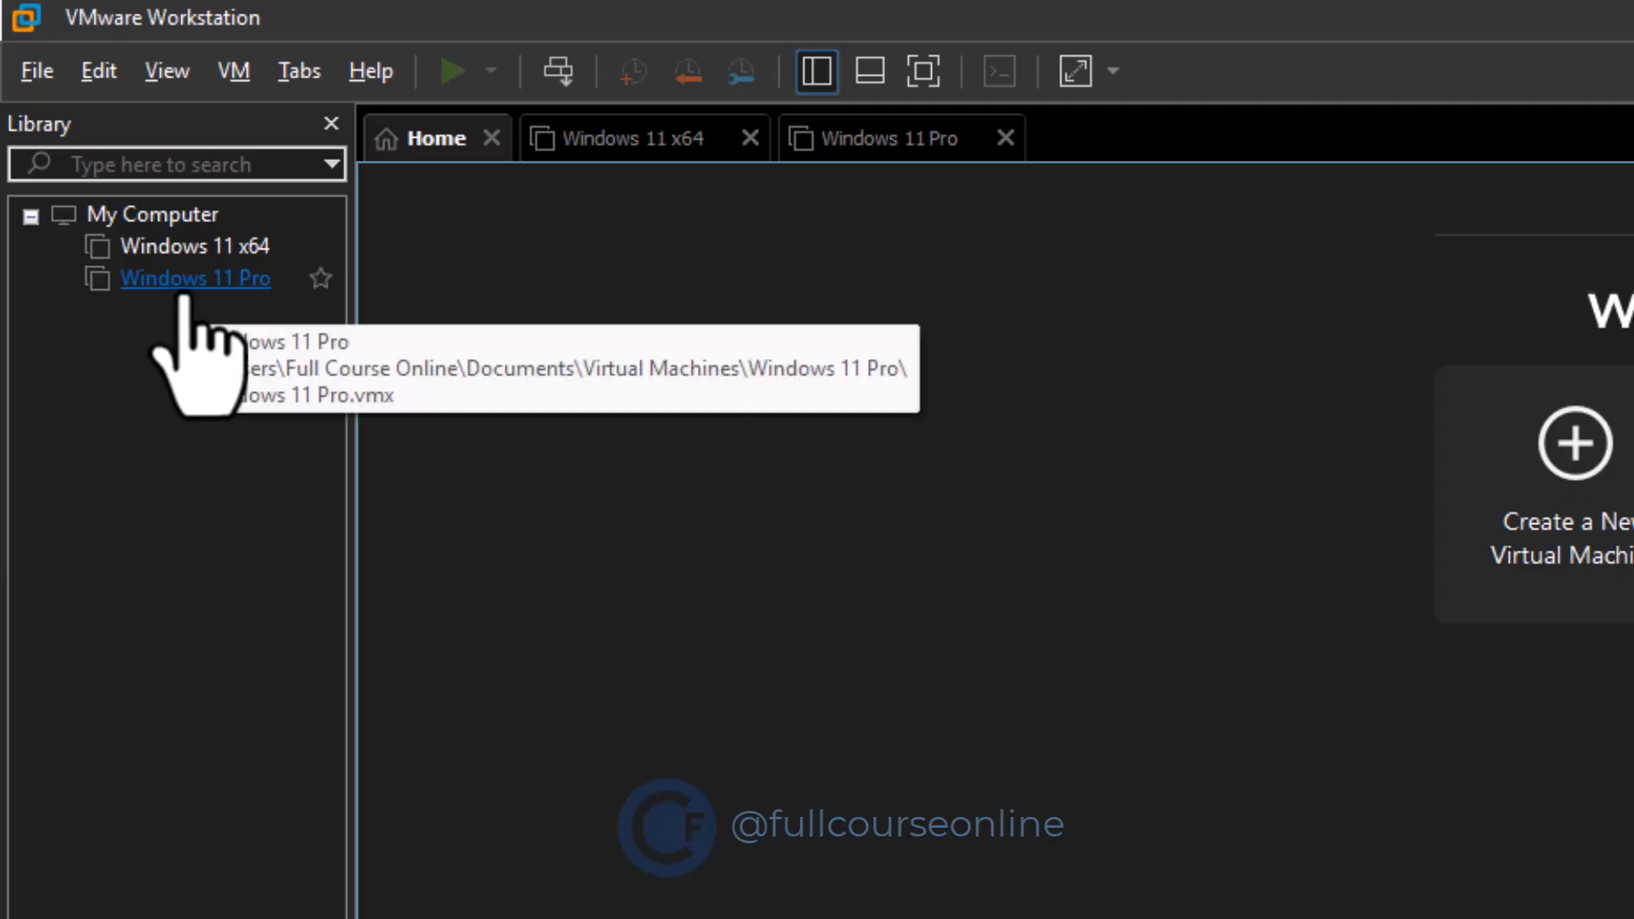
Remove the Windows 11 Pro virtual machine from the library without deleting it from disk.
{"action": "left_click", "coordinate": [180, 286]}
{"action": "right_click", "coordinate": [183, 287]}
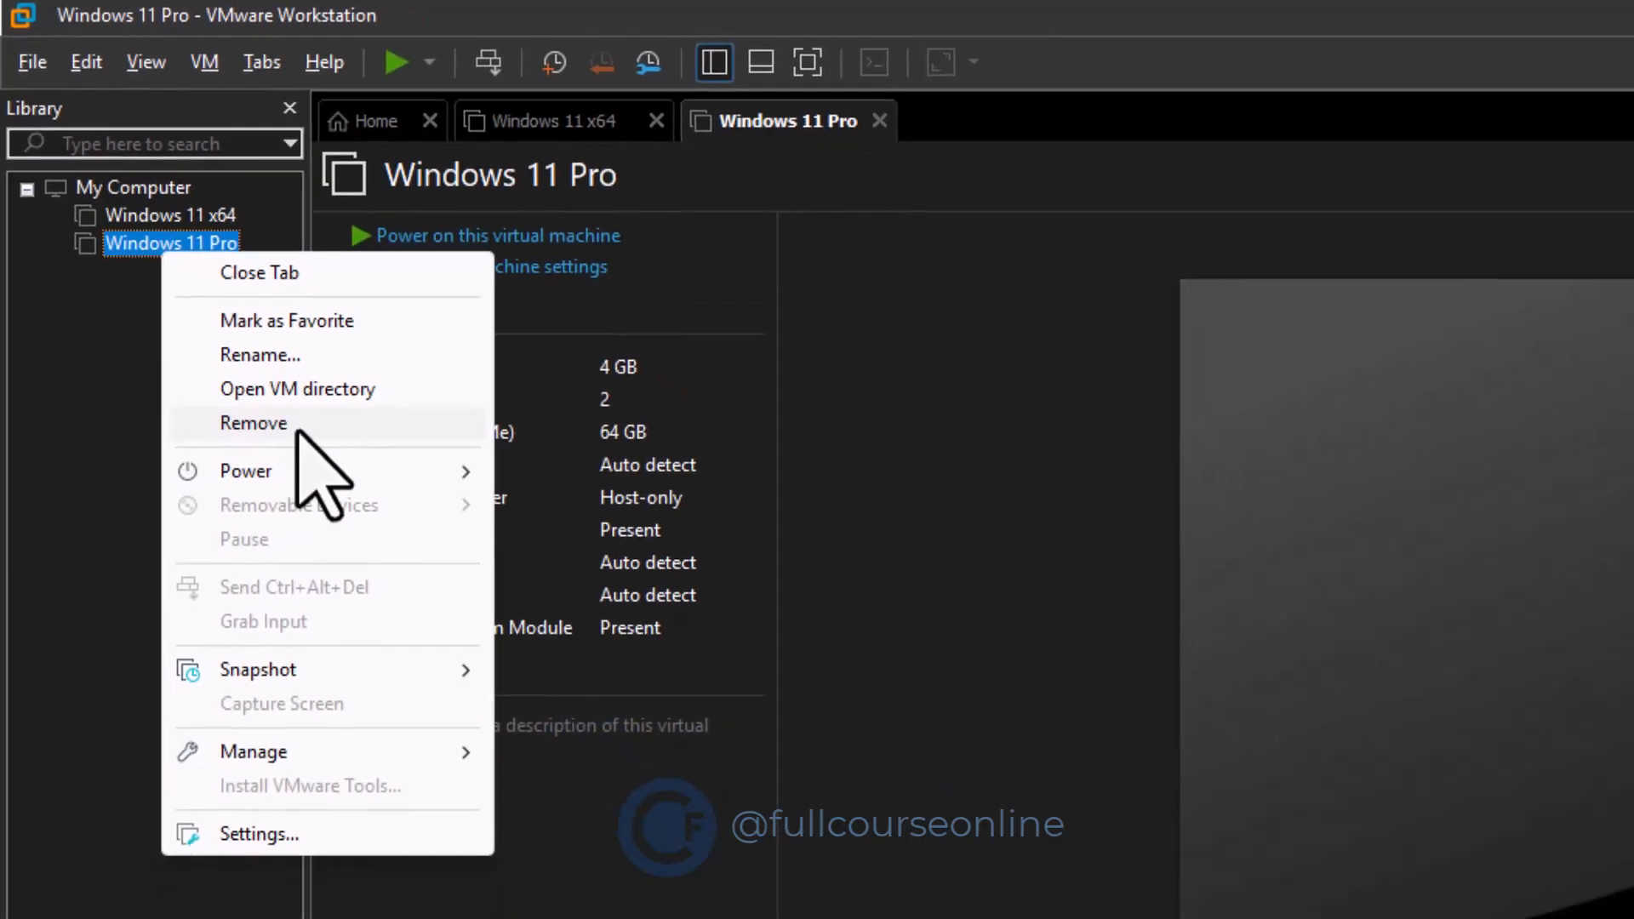
{"action": "left_click", "coordinate": [255, 423]}
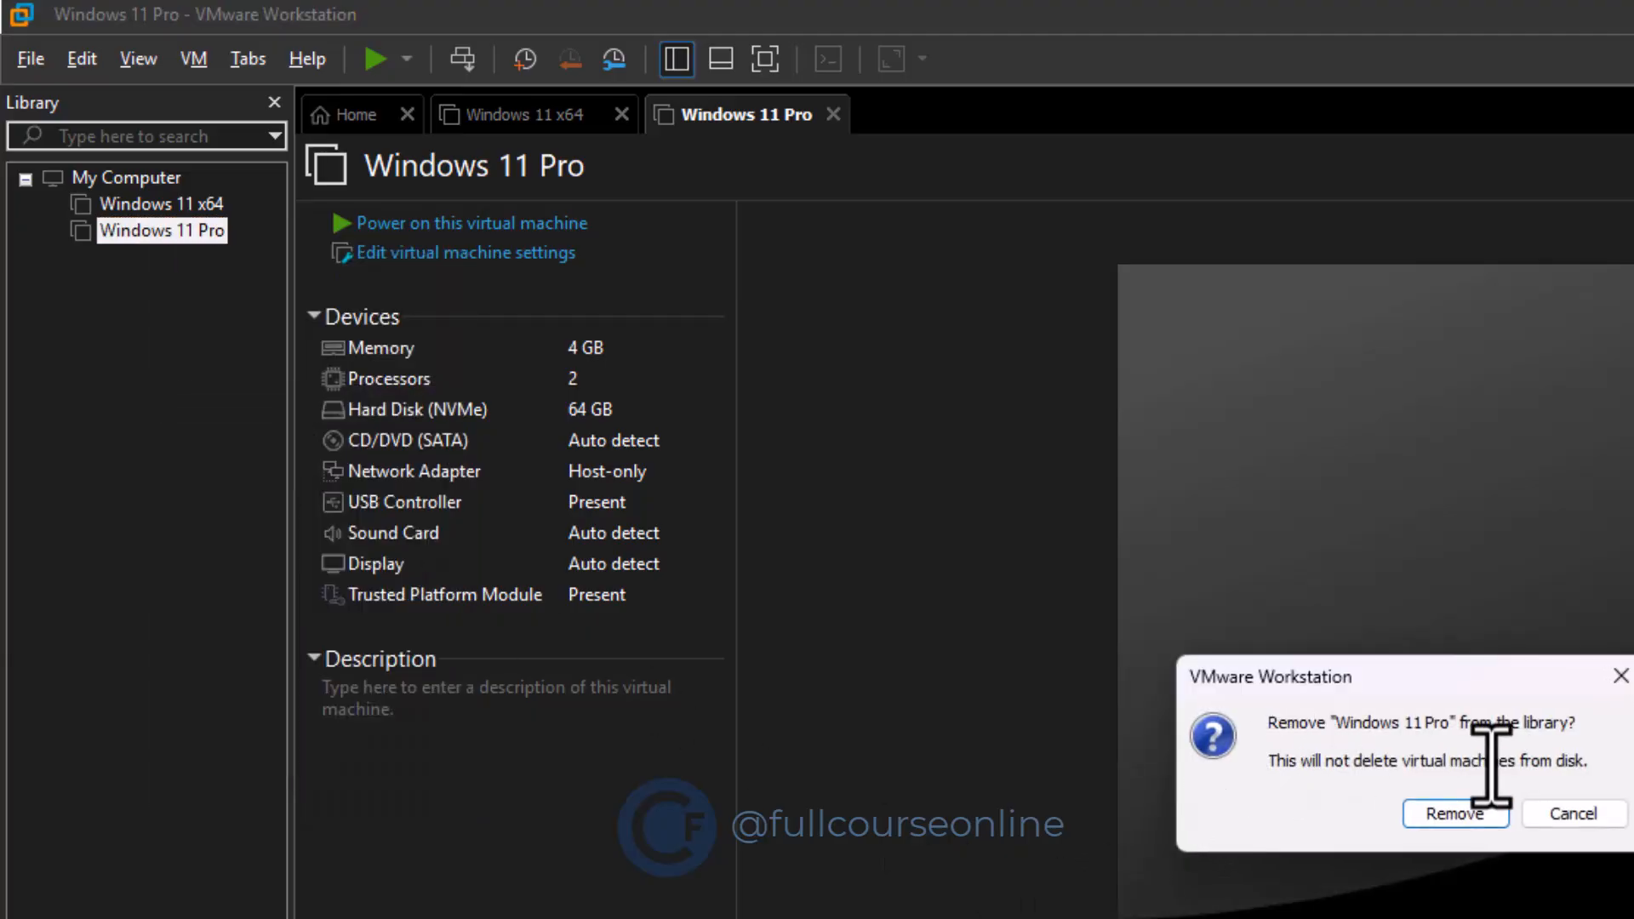
{"action": "left_click", "coordinate": [1453, 814]}
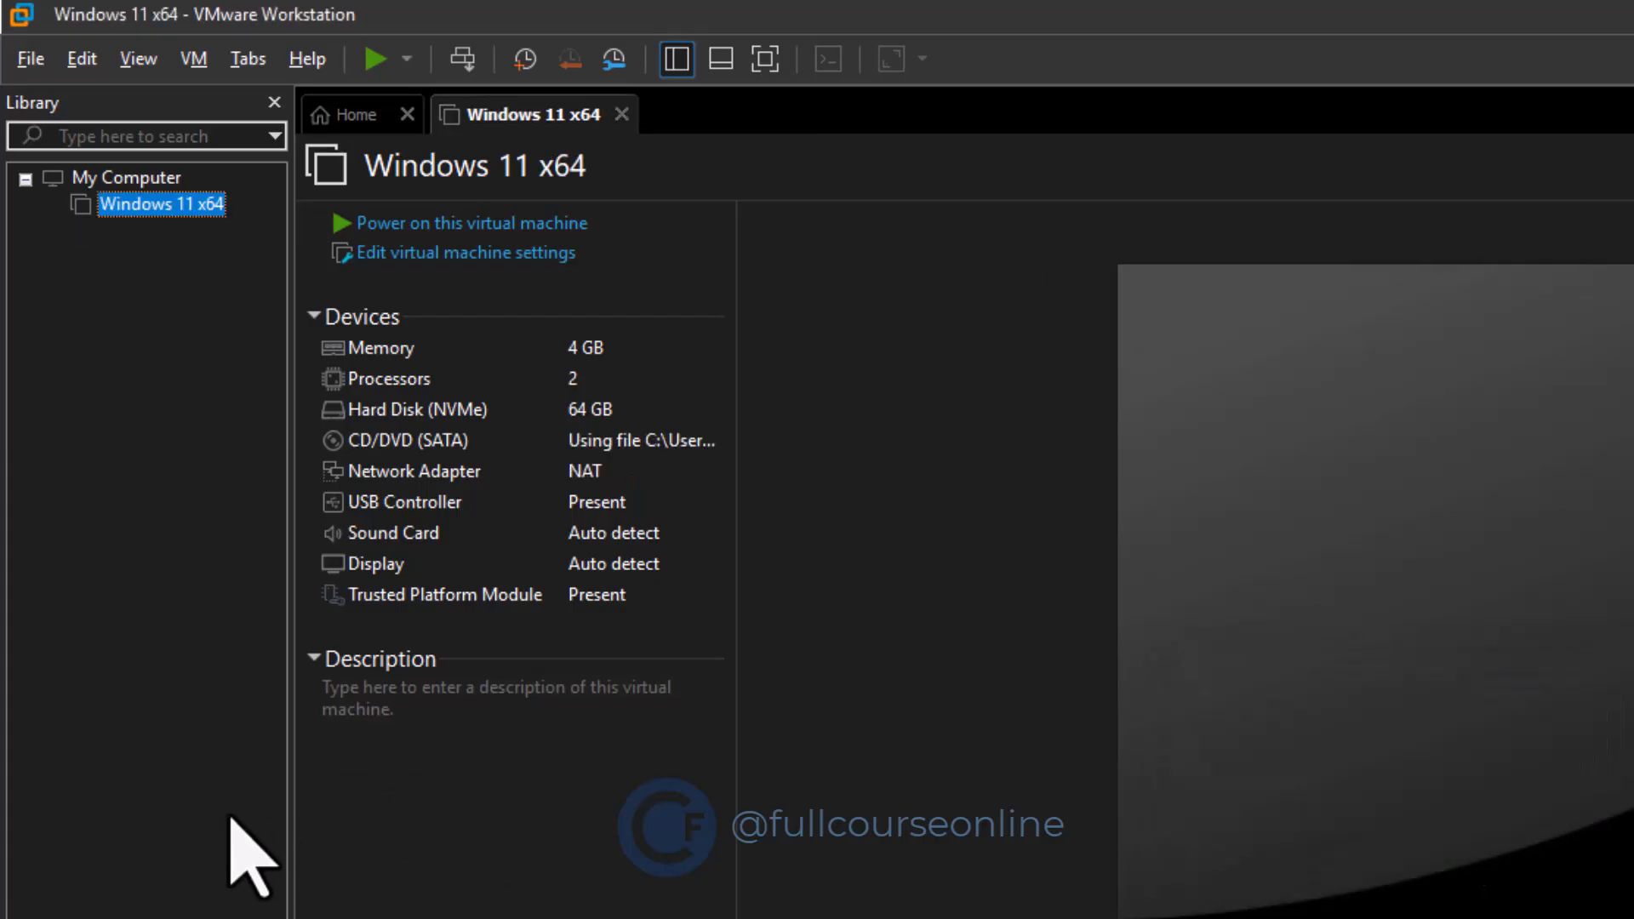
Add the Windows 11 Pro virtual machine back to the library by opening it from Documents > Virtual Machines > Windows 11 Pro.
{"action": "left_click", "coordinate": [94, 400]}
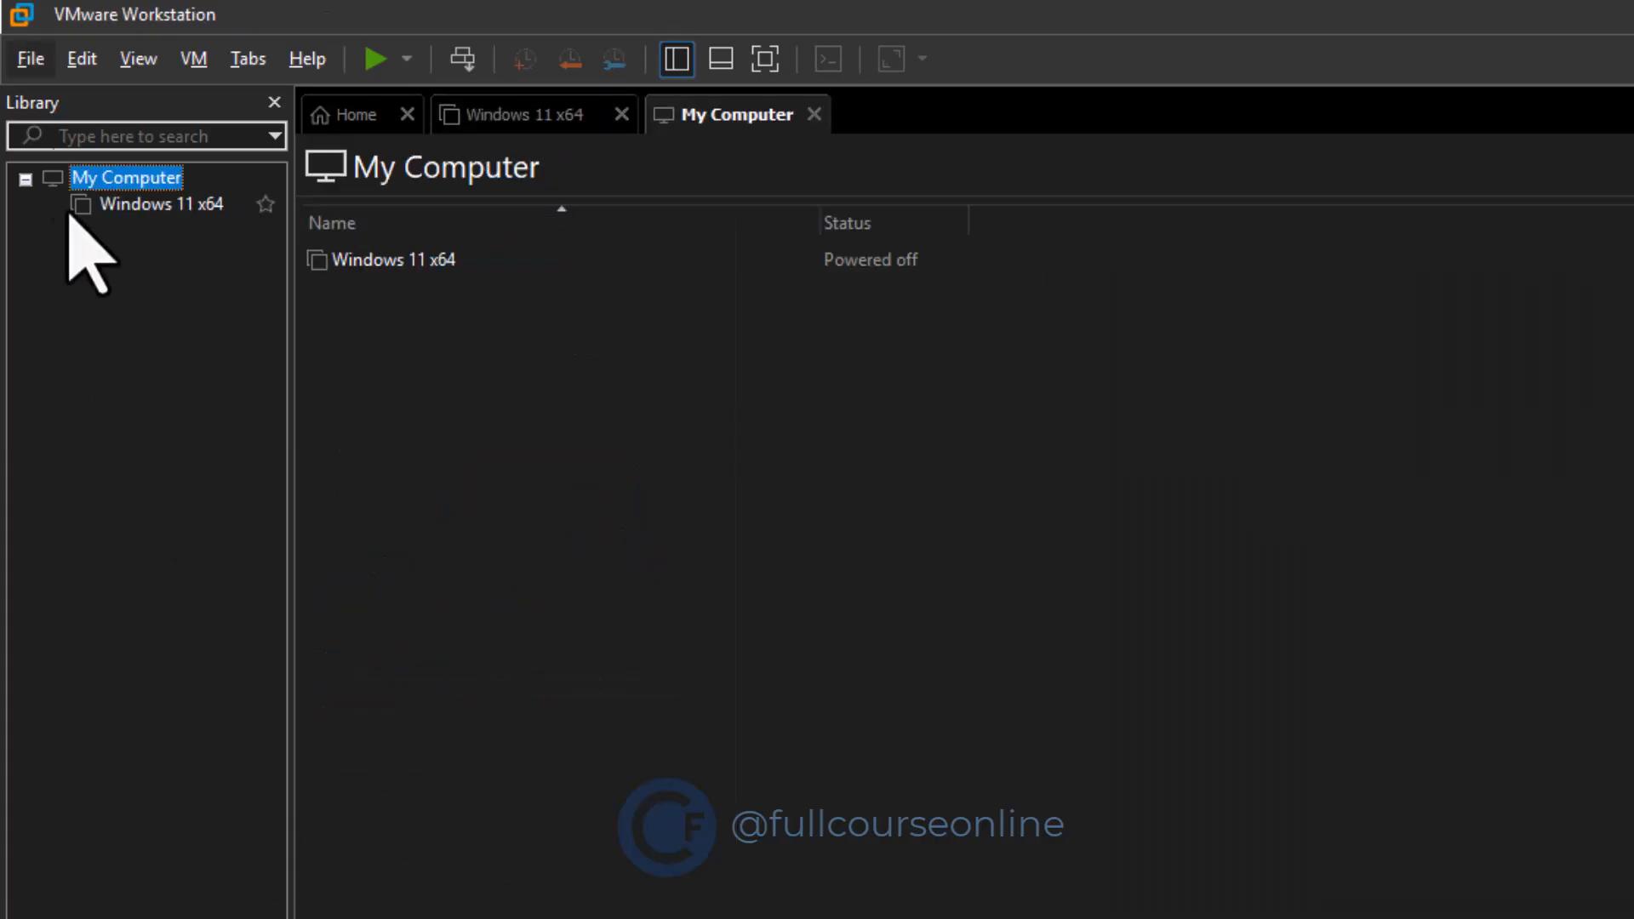
{"action": "left_click", "coordinate": [28, 58]}
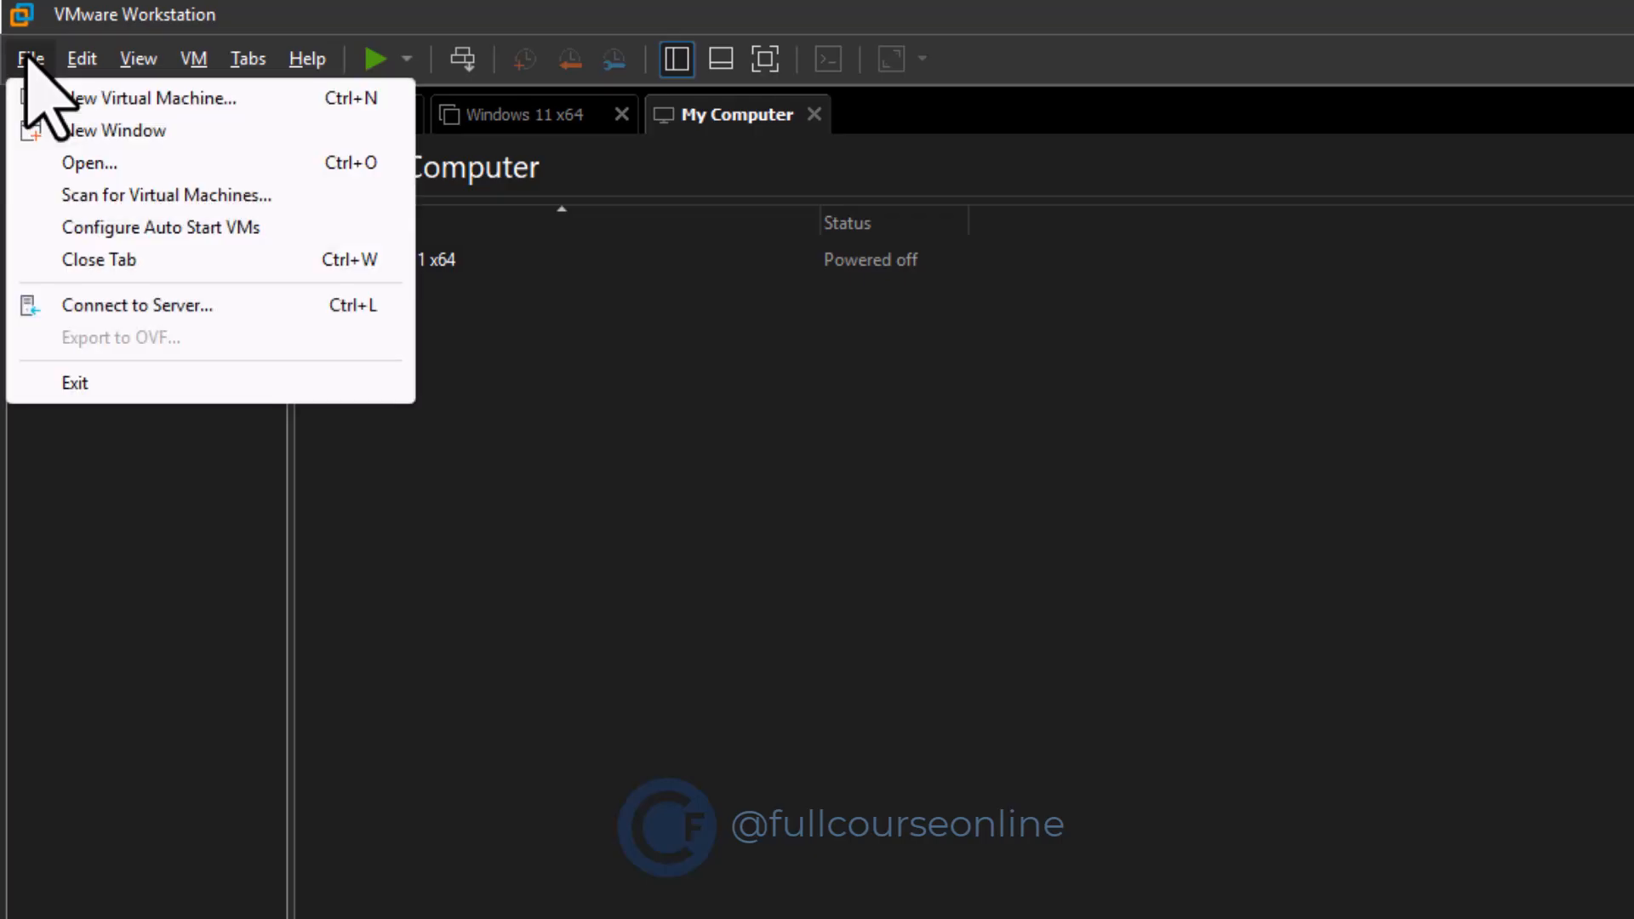
{"action": "left_click", "coordinate": [22, 162]}
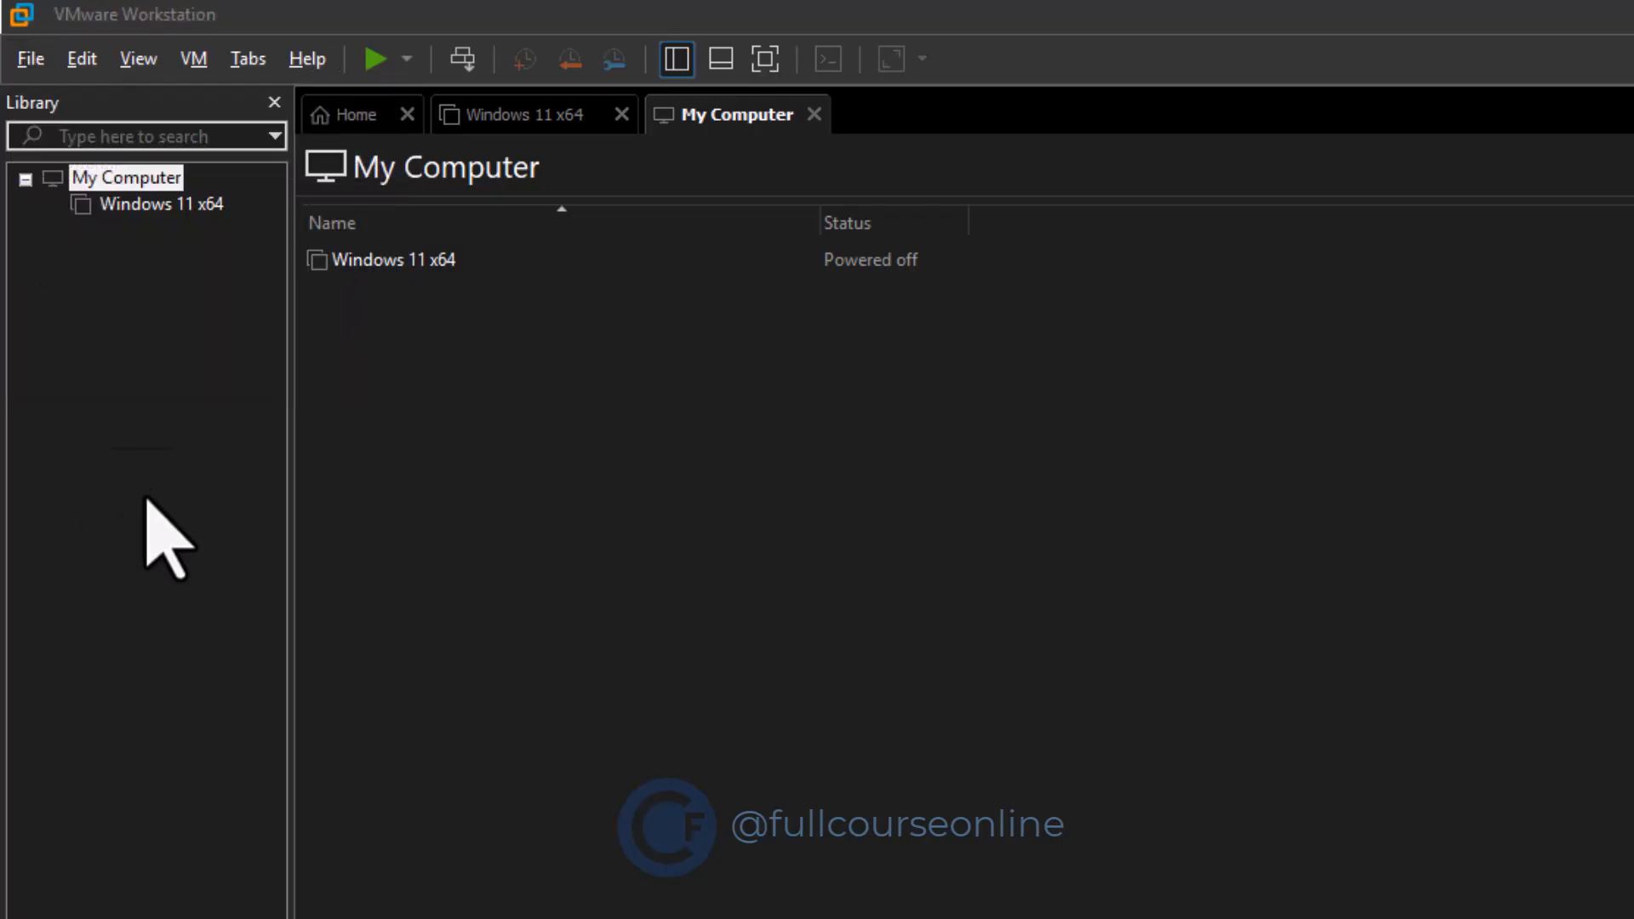
{"action": "double_click", "coordinate": [298, 517]}
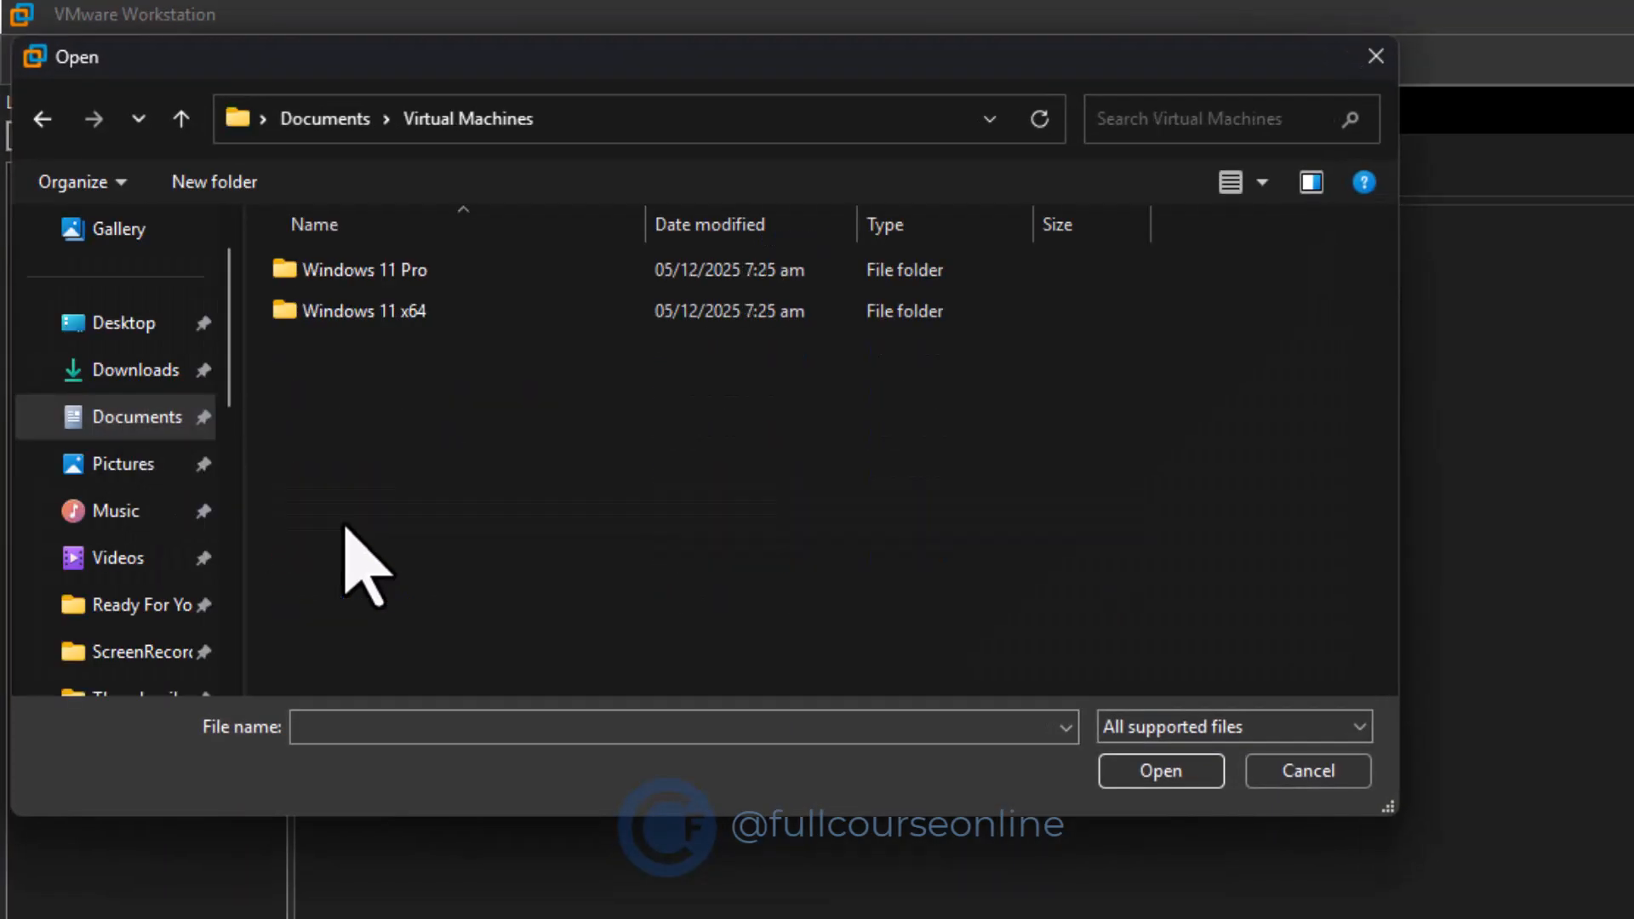
{"action": "double_click", "coordinate": [390, 276]}
{"action": "left_click", "coordinate": [425, 279]}
{"action": "left_click", "coordinate": [1159, 772]}
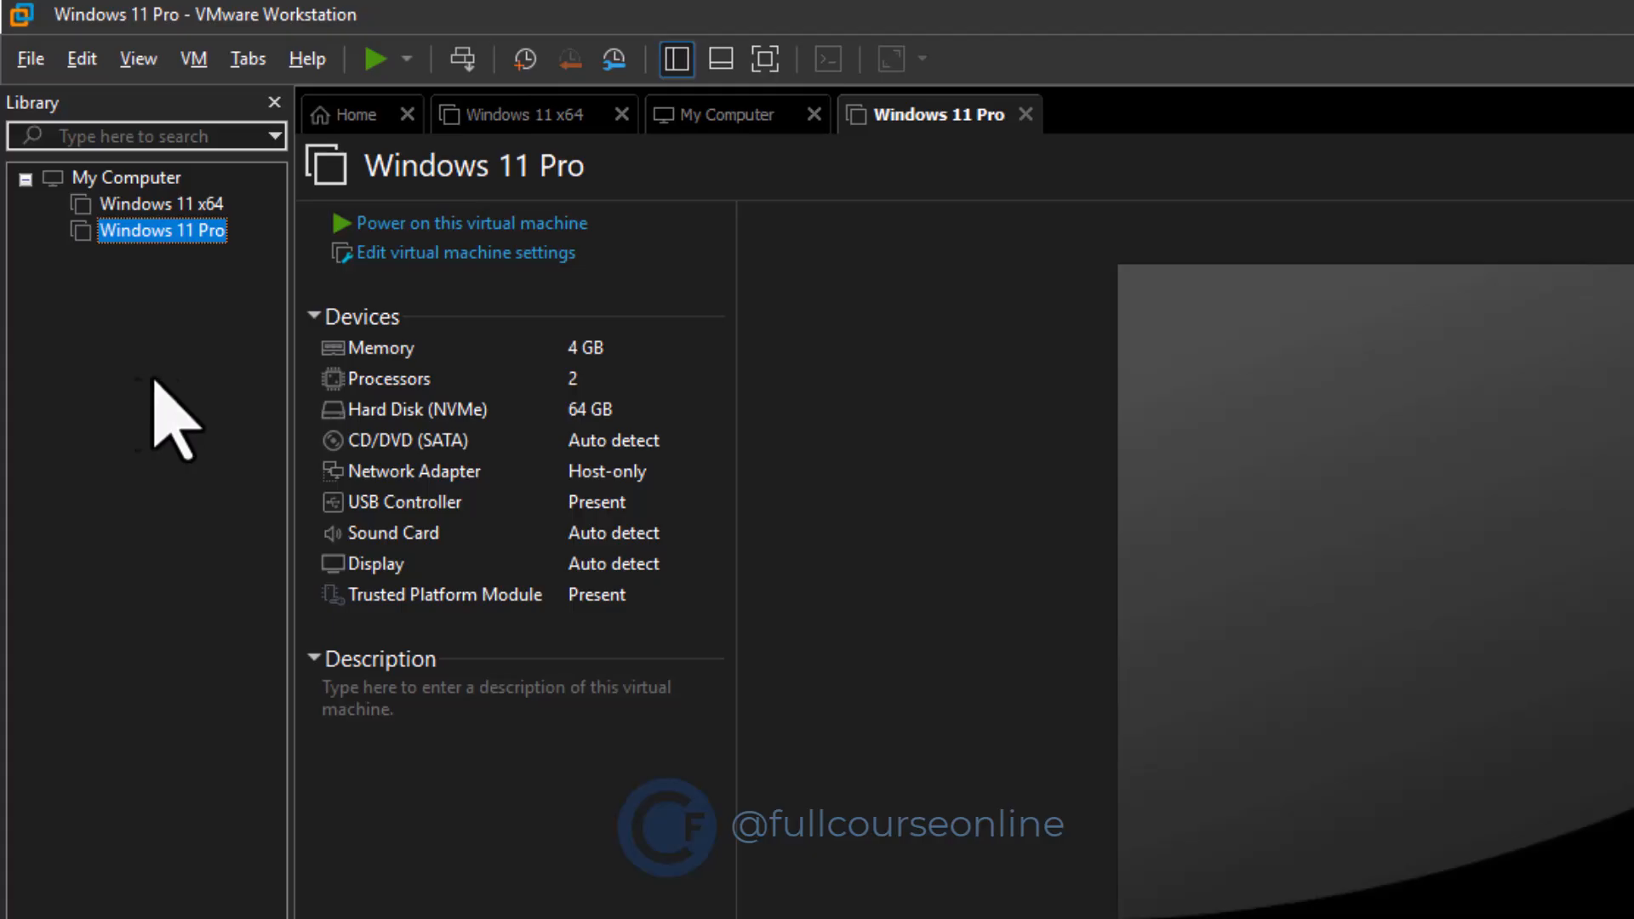
Create a library folder named "Windows 11 Machines" under My Computer.
{"action": "right_click", "coordinate": [96, 179]}
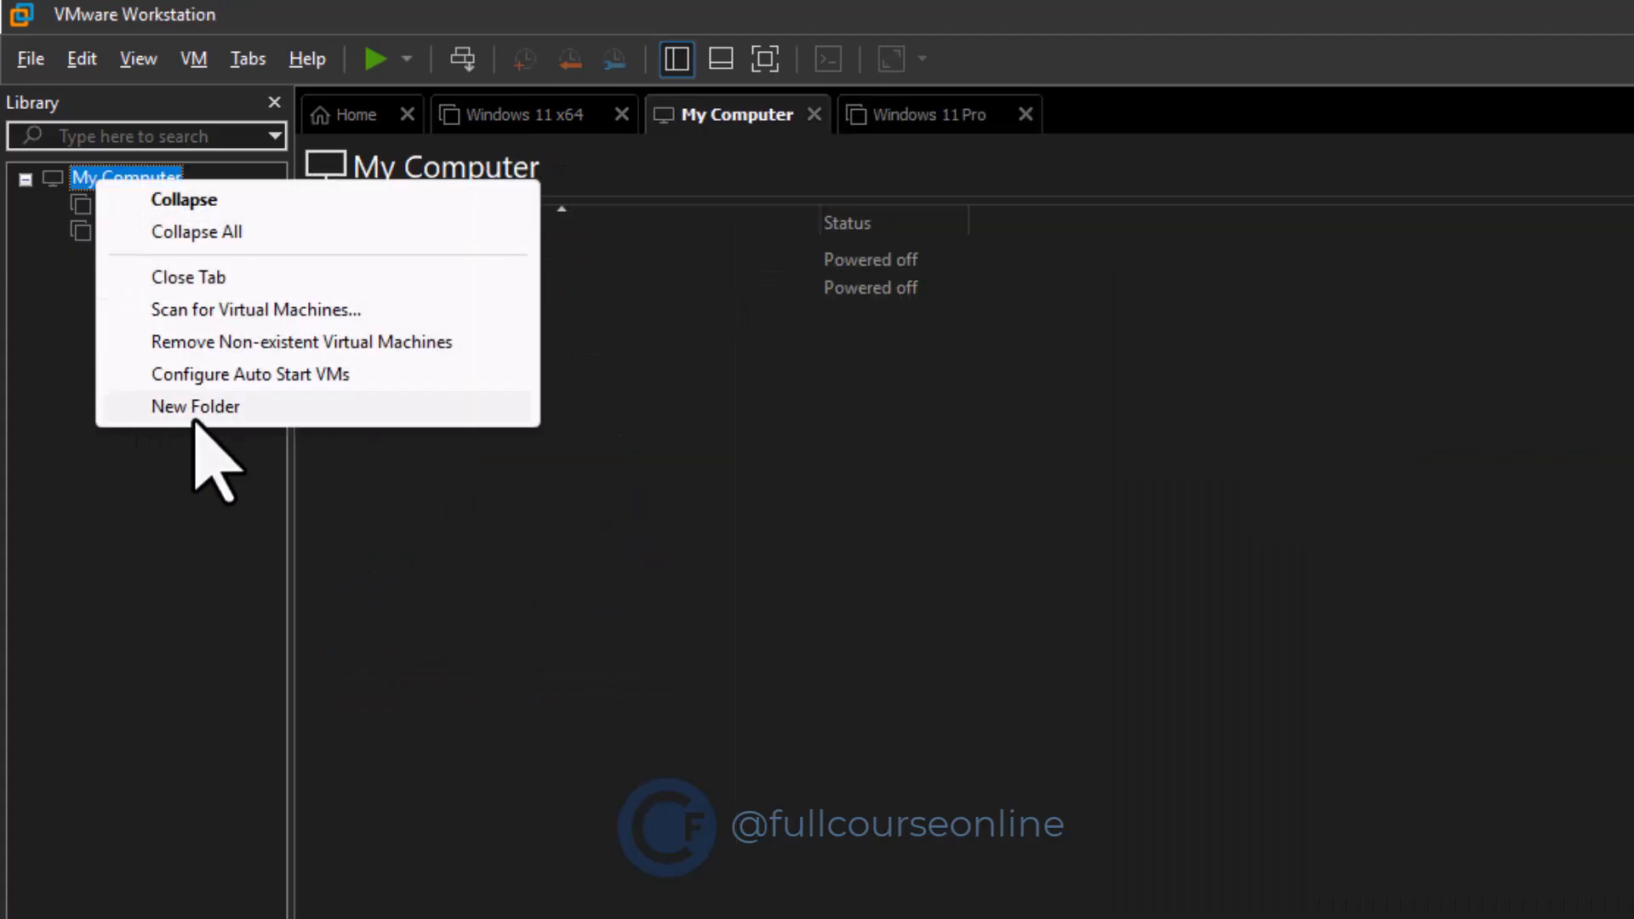
{"action": "left_click", "coordinate": [196, 408]}
{"action": "type", "text": "Windows 11 Machines"}
{"action": "key", "text": "Return"}
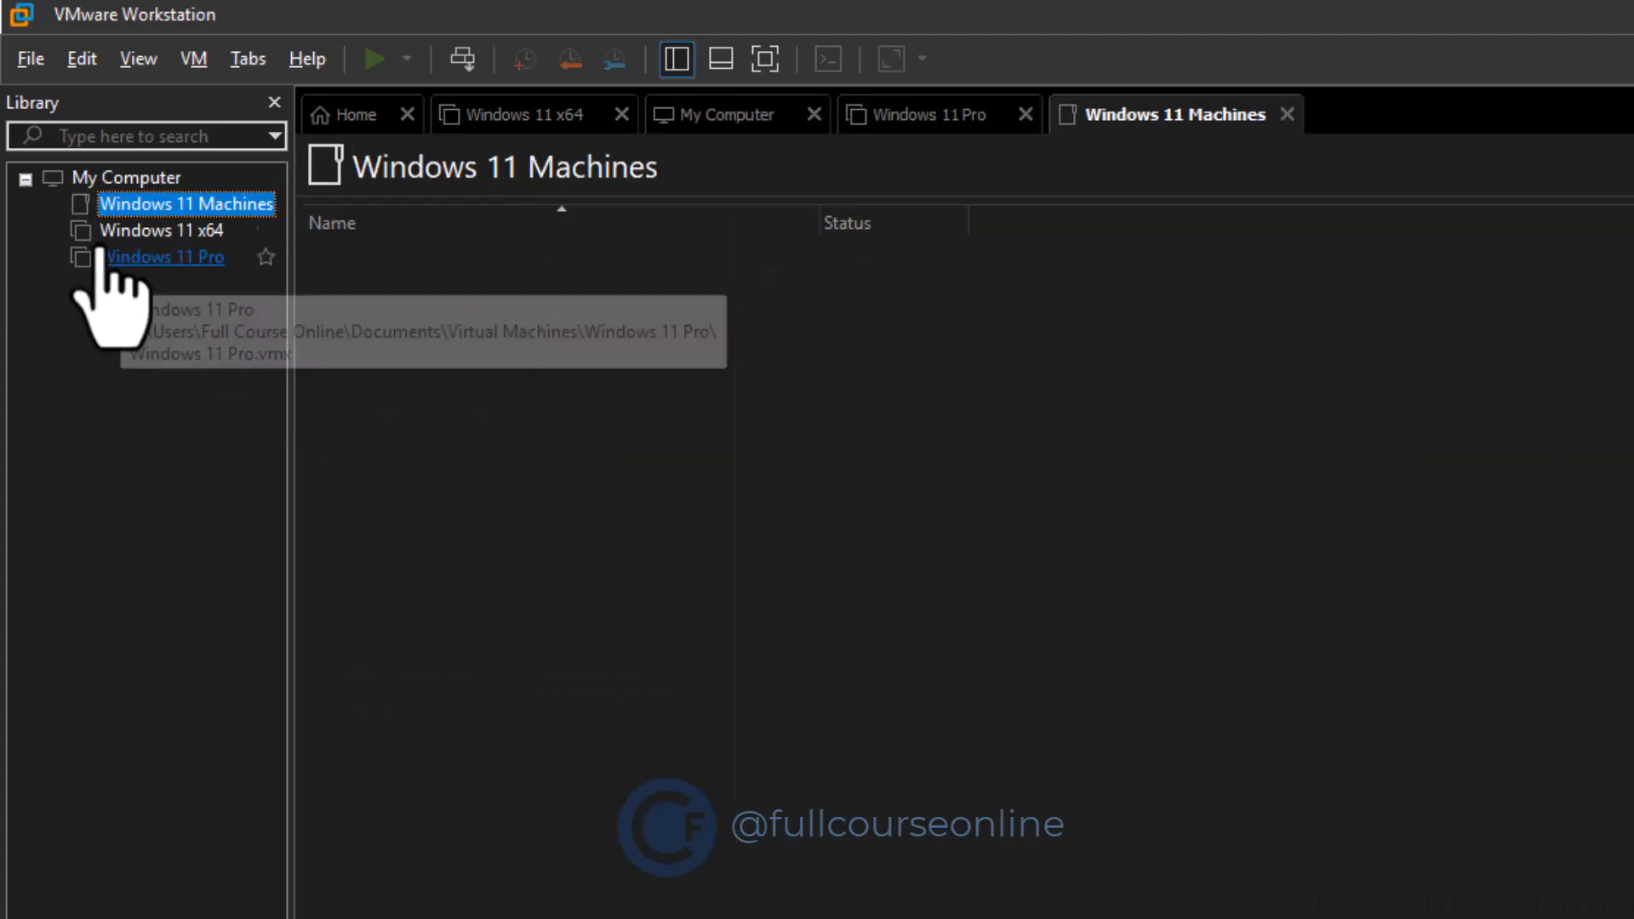
Move the Windows 11 x64 and Windows 11 Pro virtual machines into the Windows 11 Machines folder and expand it.
{"action": "left_click", "coordinate": [81, 231]}
{"action": "left_click_drag", "start_coordinate": [81, 231], "coordinate": [110, 208]}
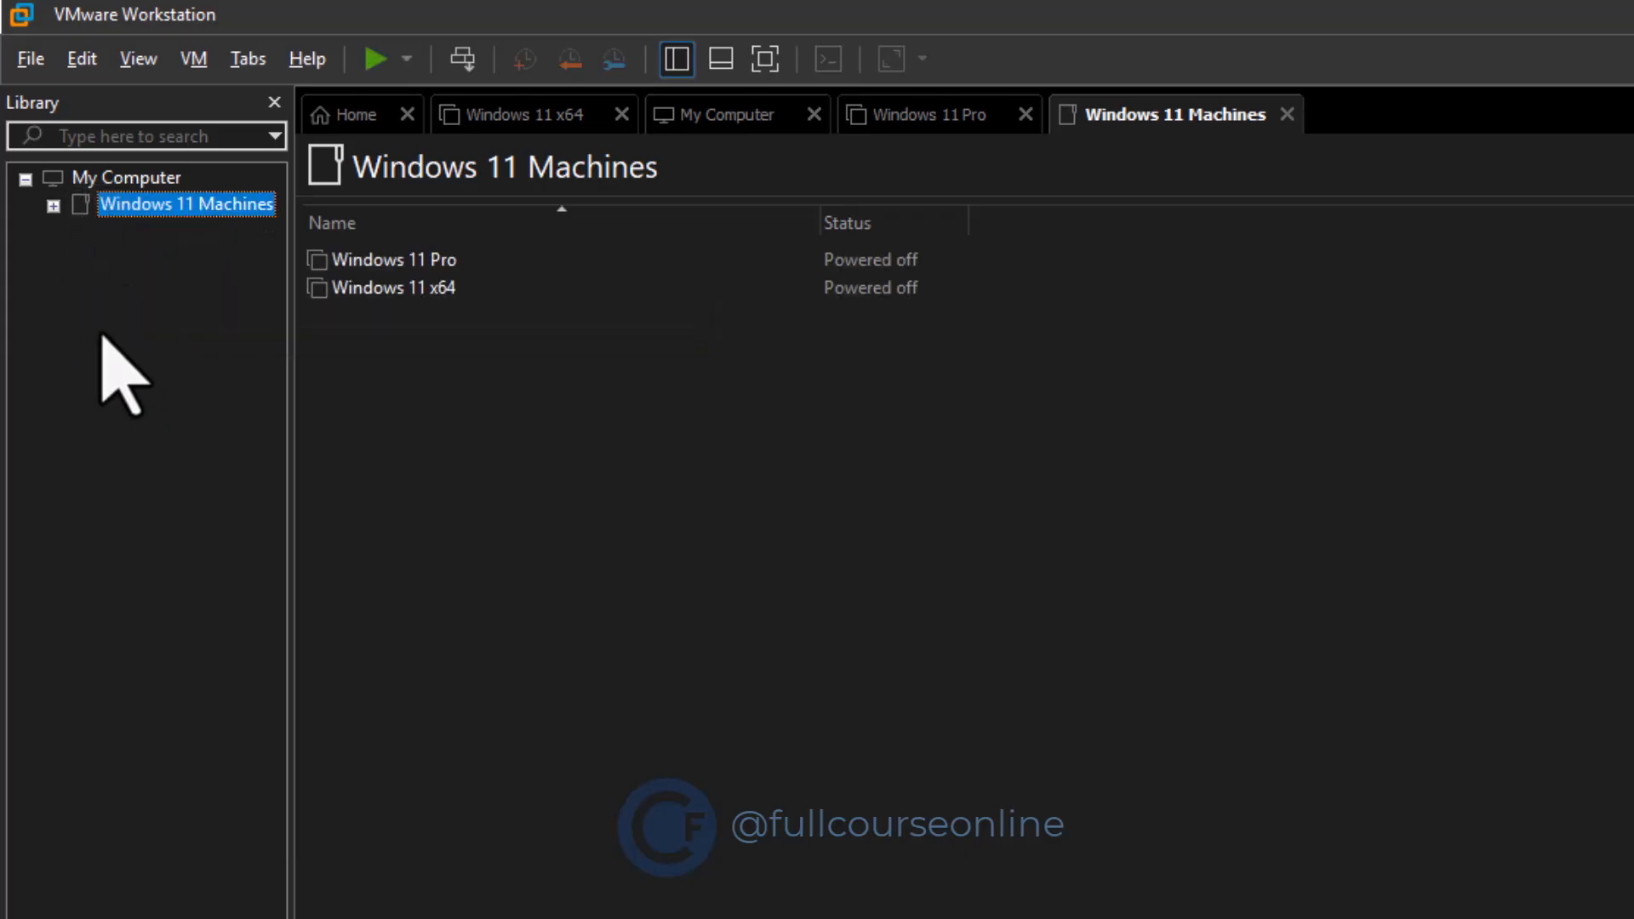
{"action": "left_click", "coordinate": [53, 206]}
{"action": "left_click", "coordinate": [53, 206]}
{"action": "left_click", "coordinate": [53, 206]}
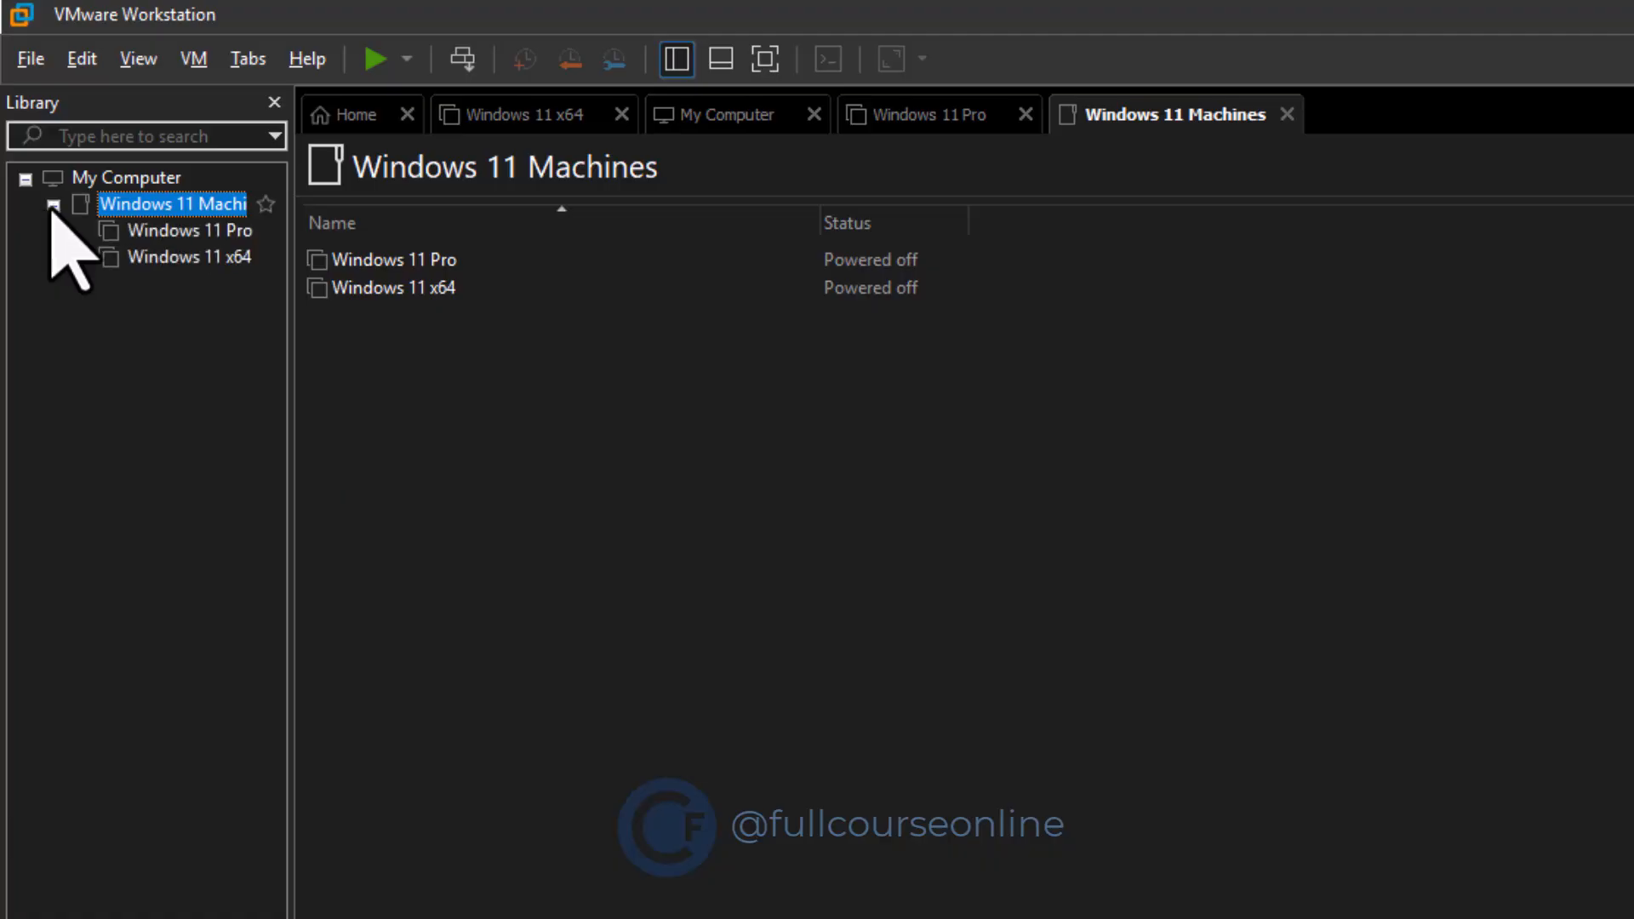
Power on the Windows 11 x64 virtual machine.
{"action": "left_click", "coordinate": [189, 256]}
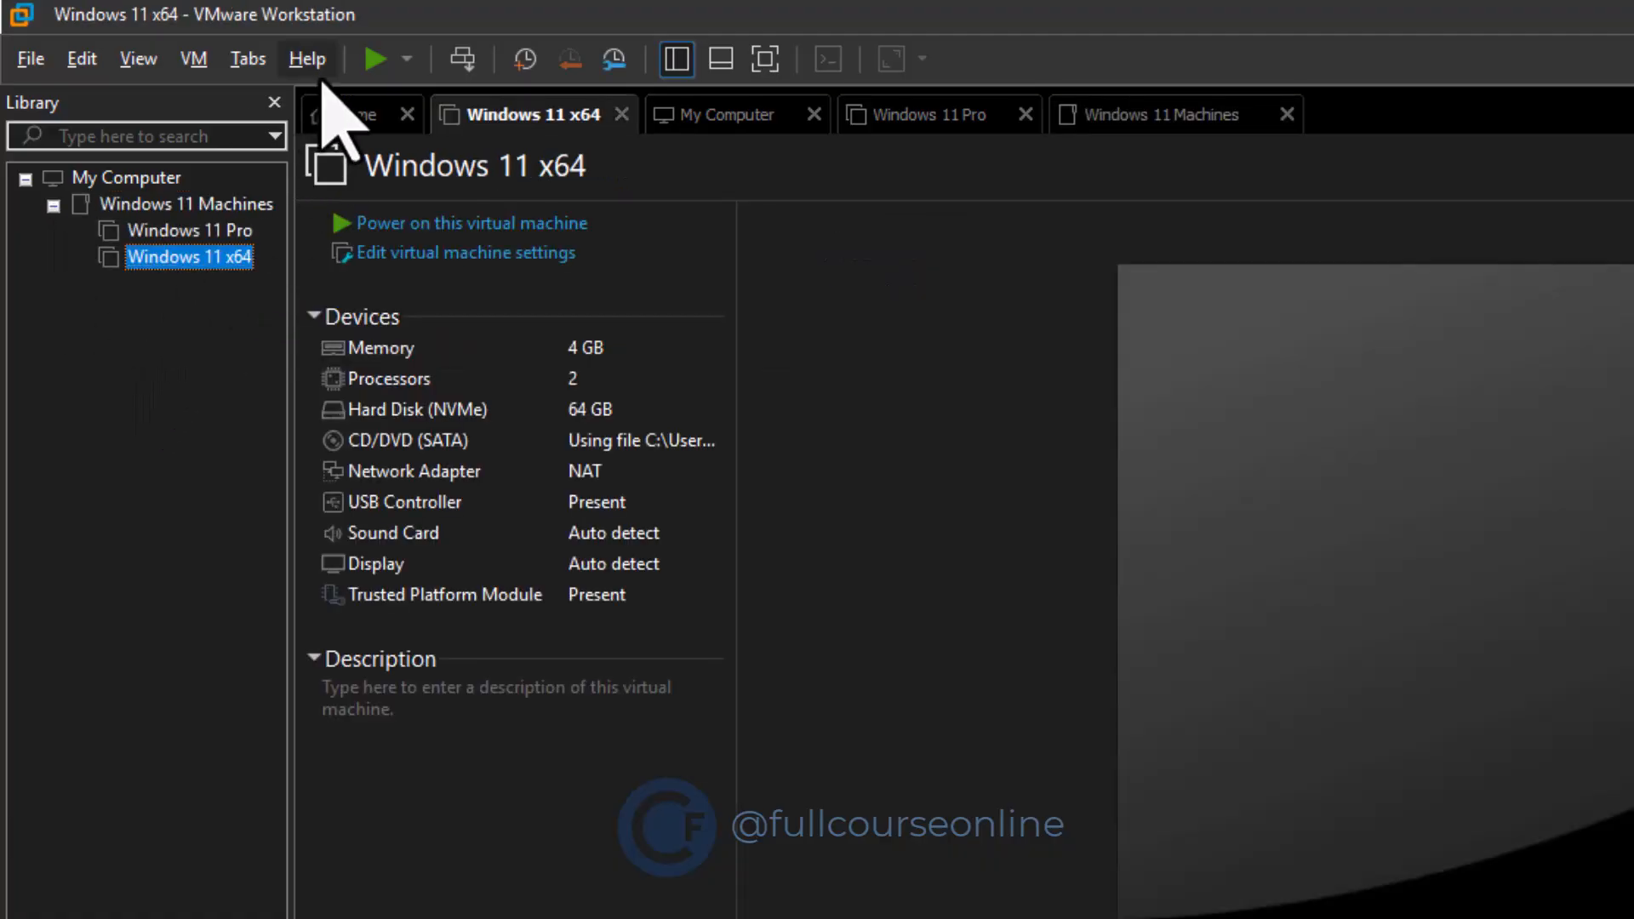
{"action": "left_click", "coordinate": [375, 59]}
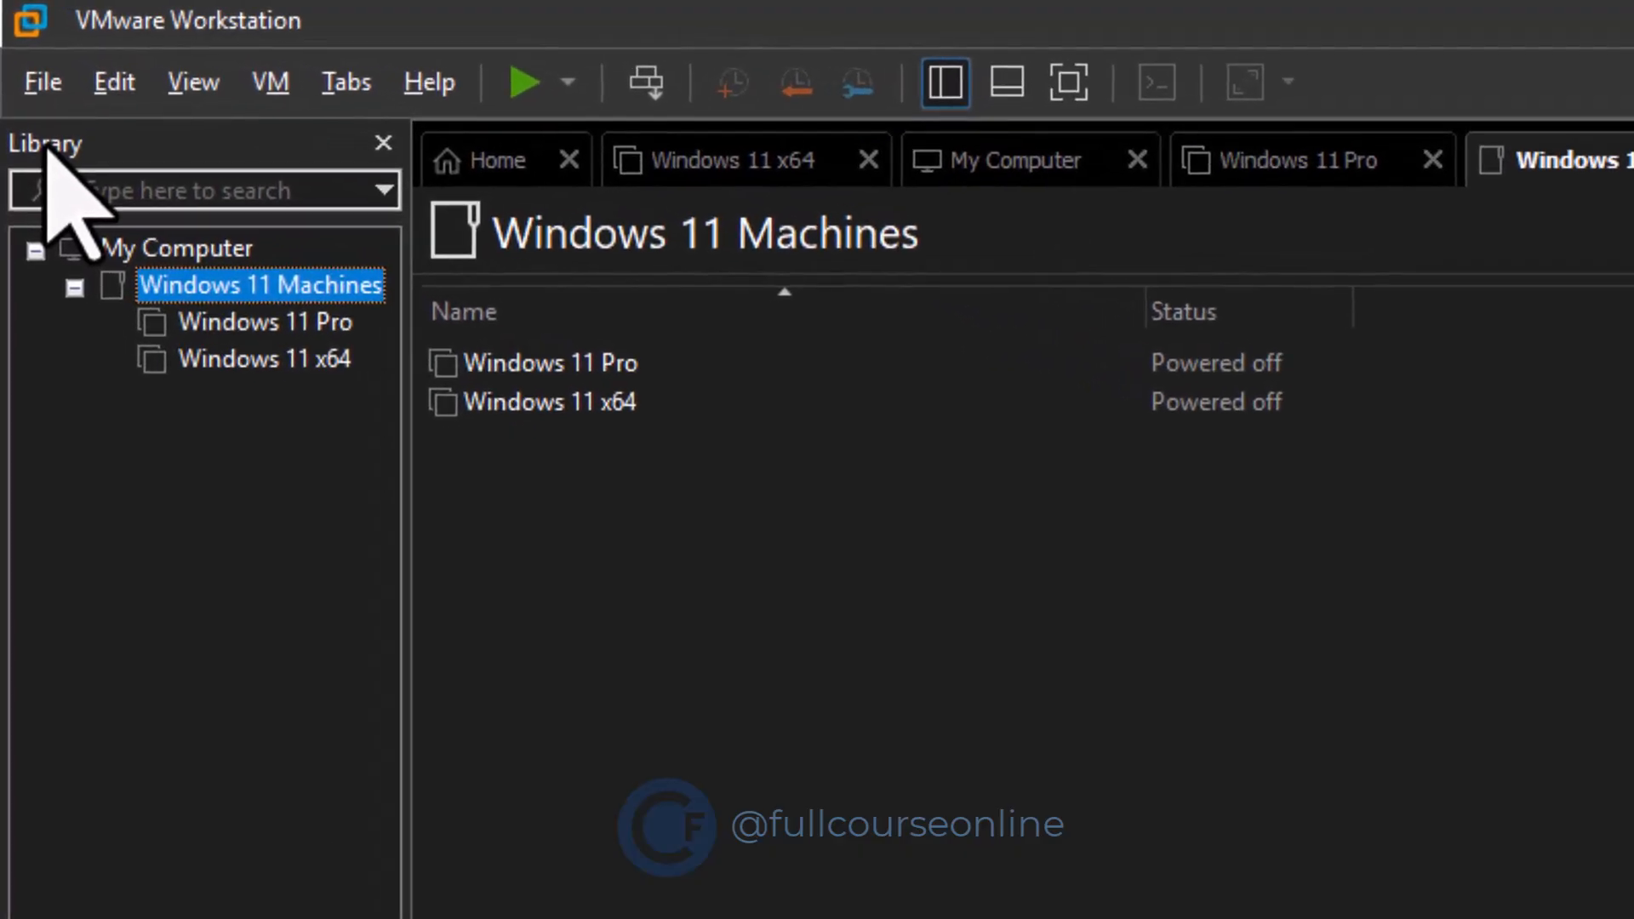
Examine the VMnet networks in the Virtual Network Editor and close it without changing any settings.
{"action": "left_click", "coordinate": [42, 81]}
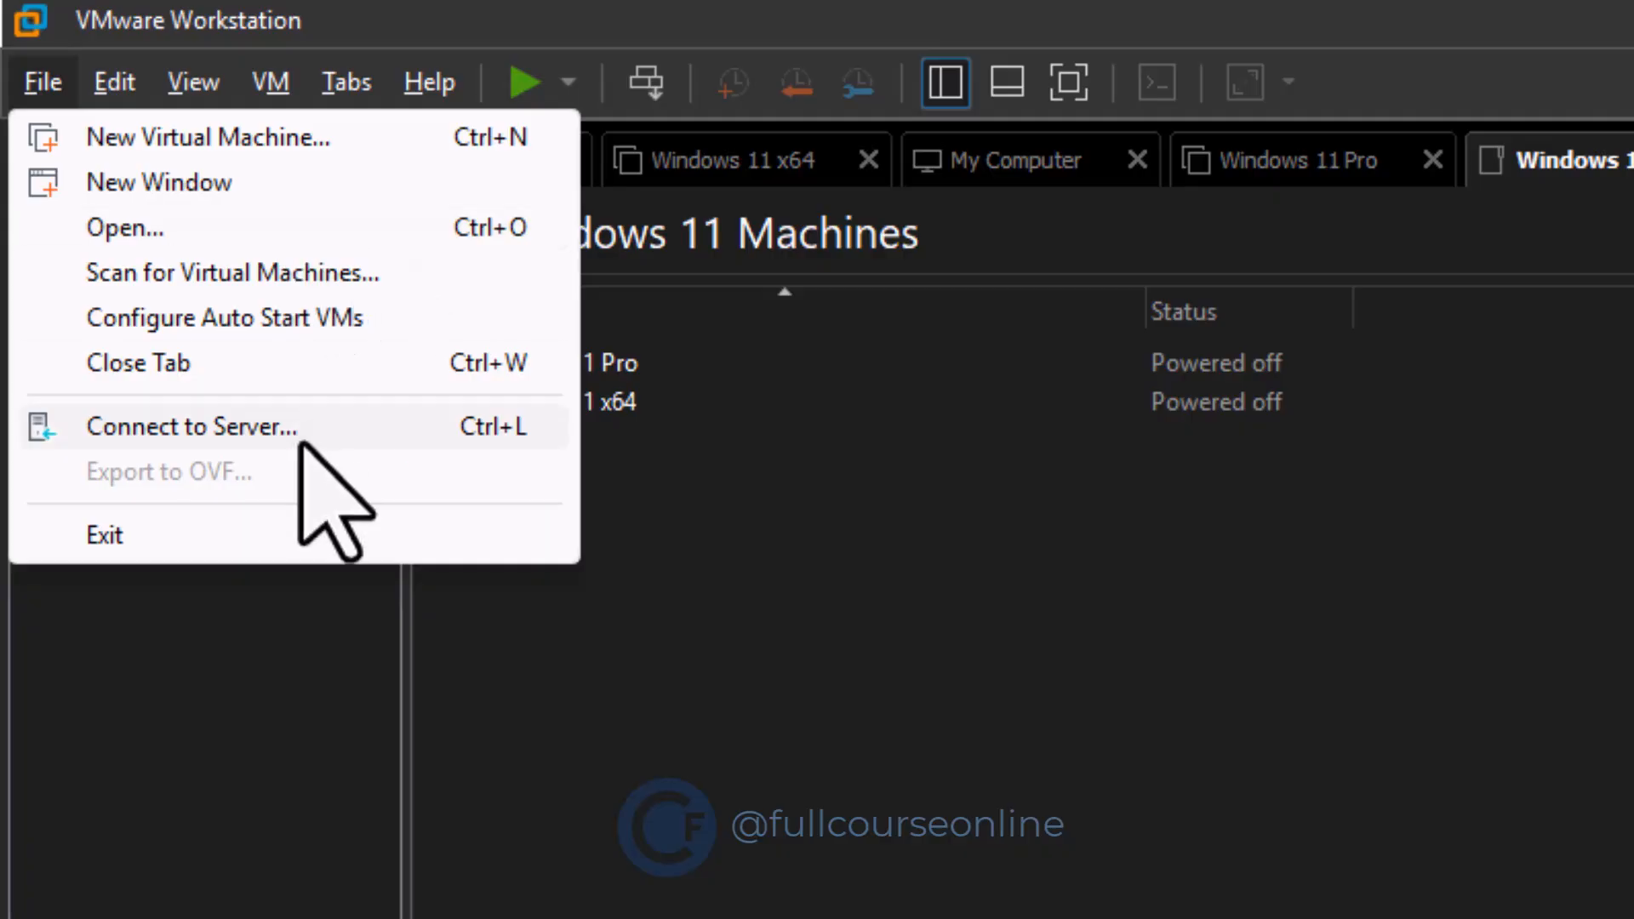
{"action": "mouse_move", "coordinate": [128, 85]}
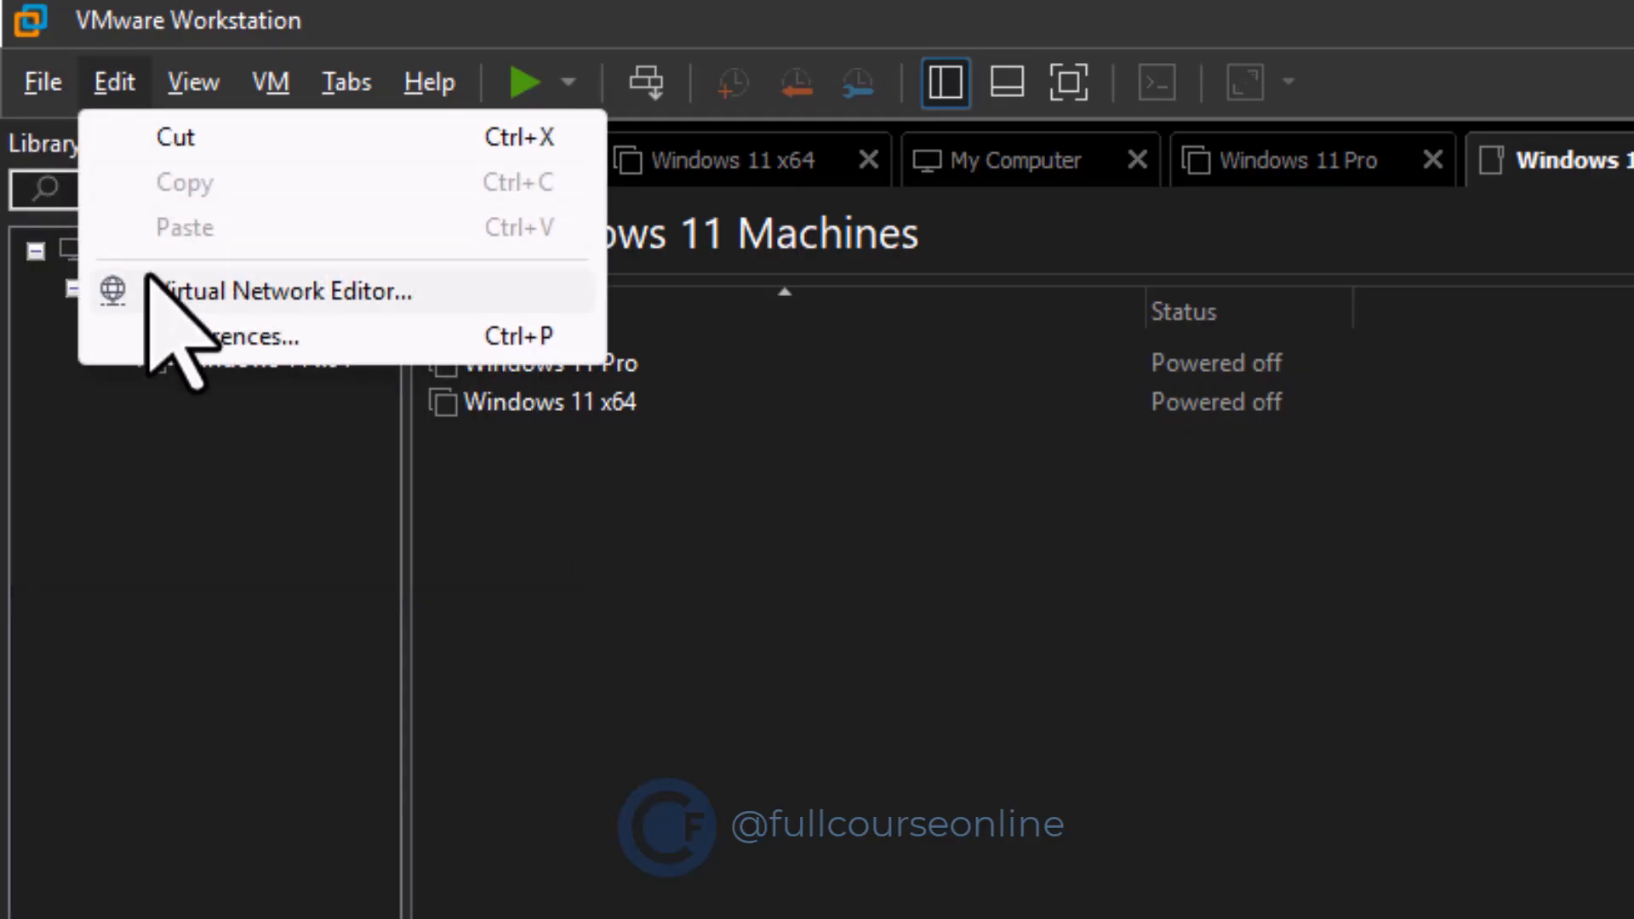
{"action": "left_click", "coordinate": [366, 293]}
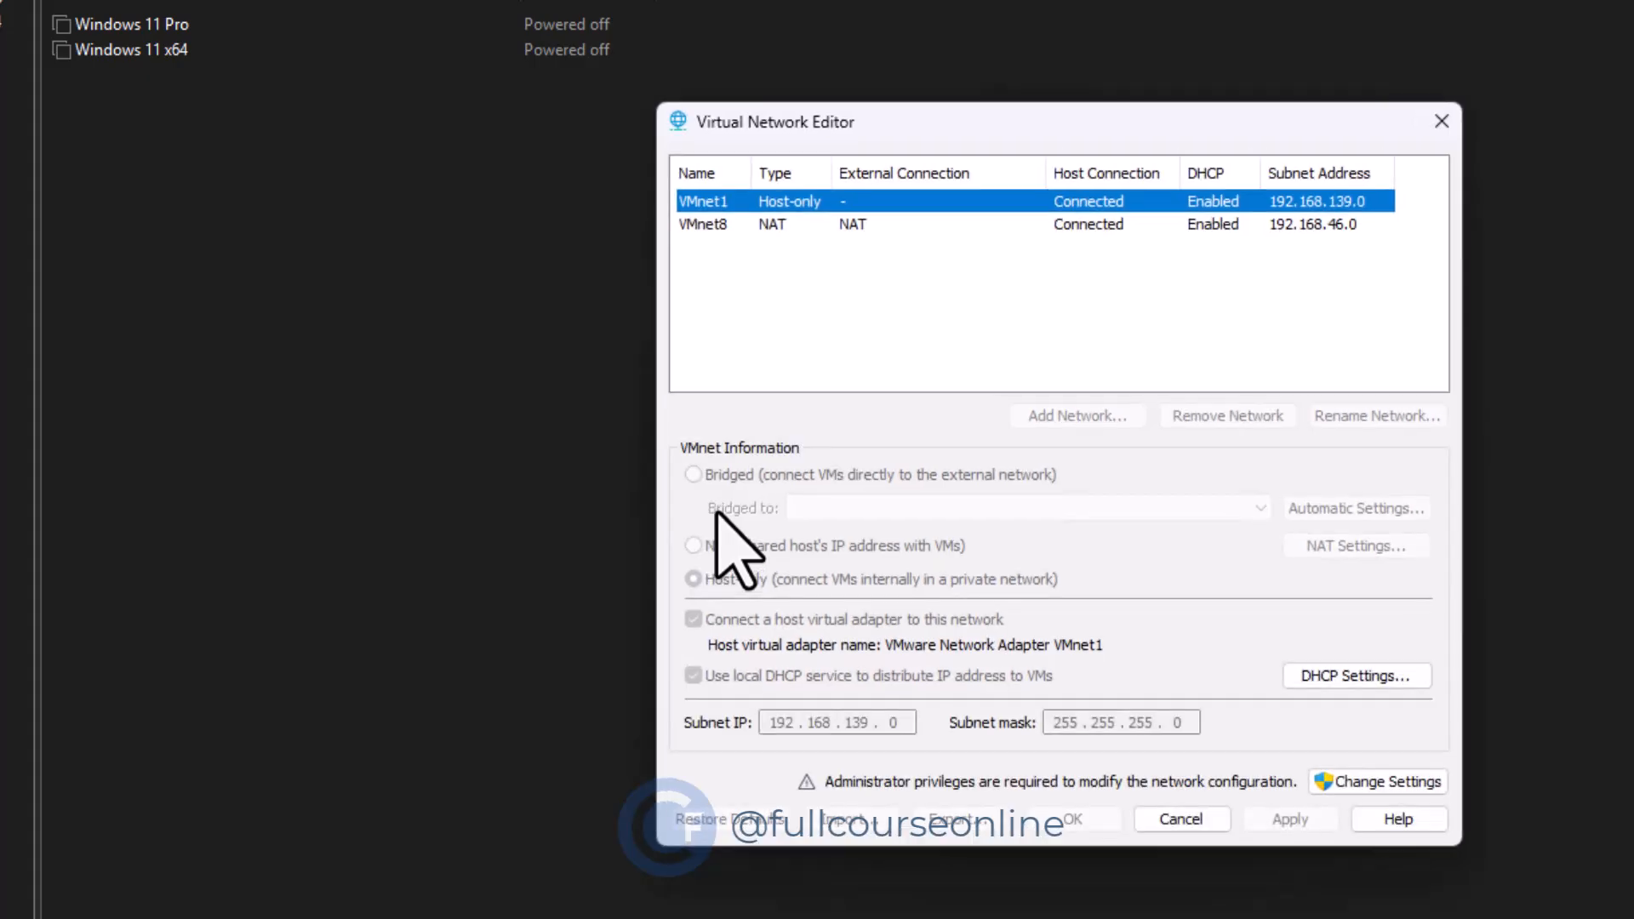
{"action": "left_click", "coordinate": [1177, 817]}
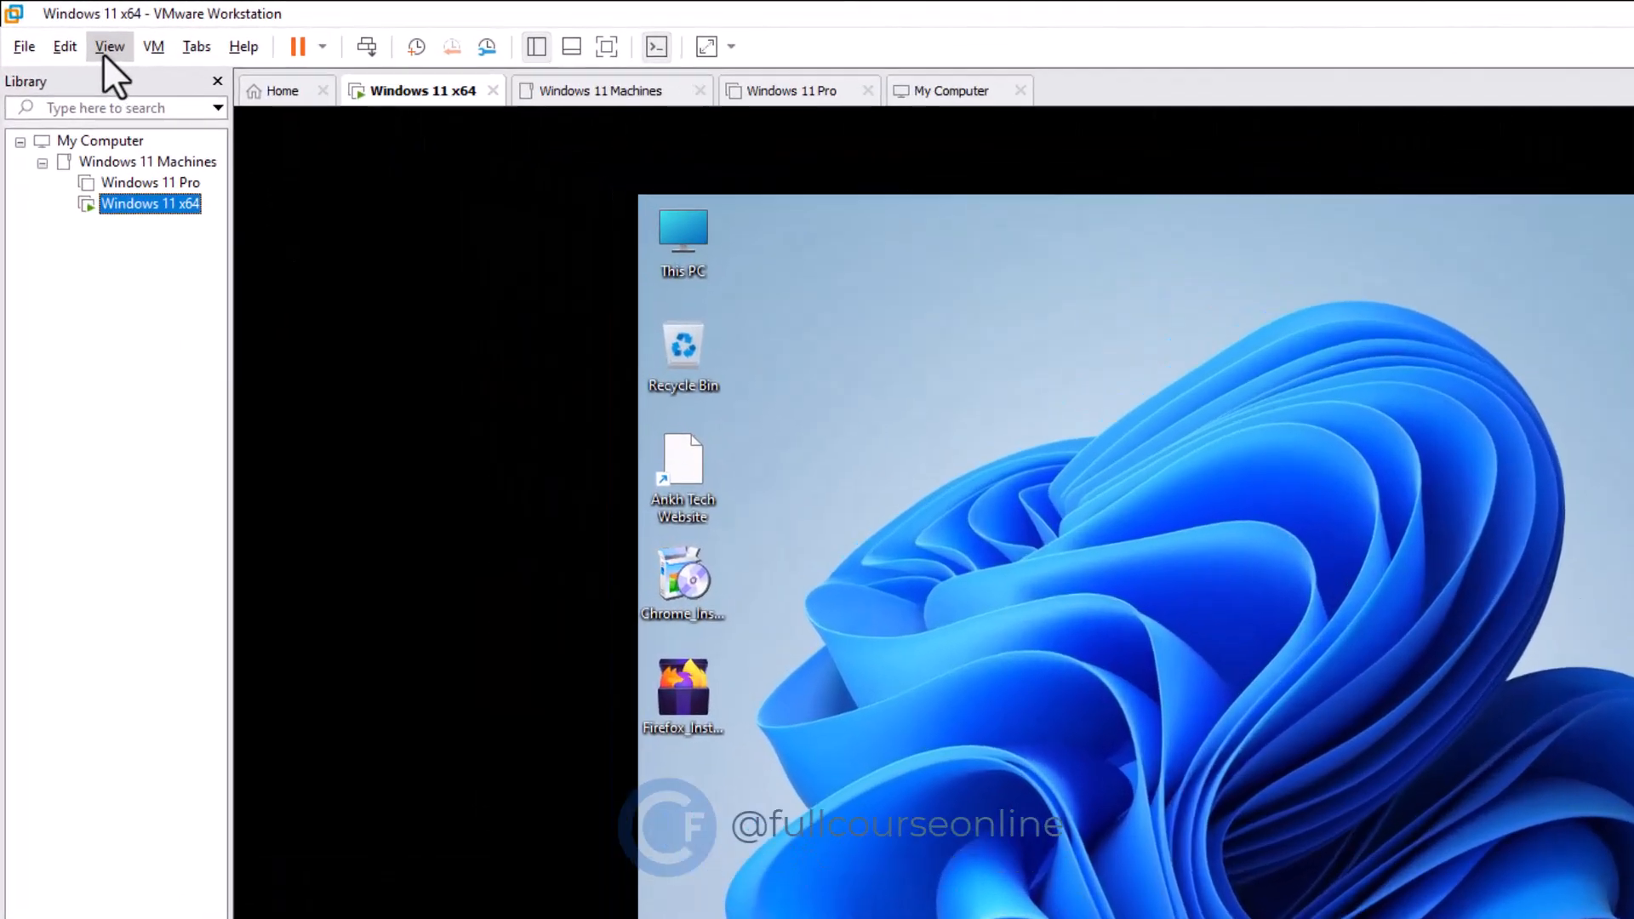
Try full-screen mode with the Windows 11 x64 guest display stretched, and restore the normal windowed view.
{"action": "left_click", "coordinate": [81, 35]}
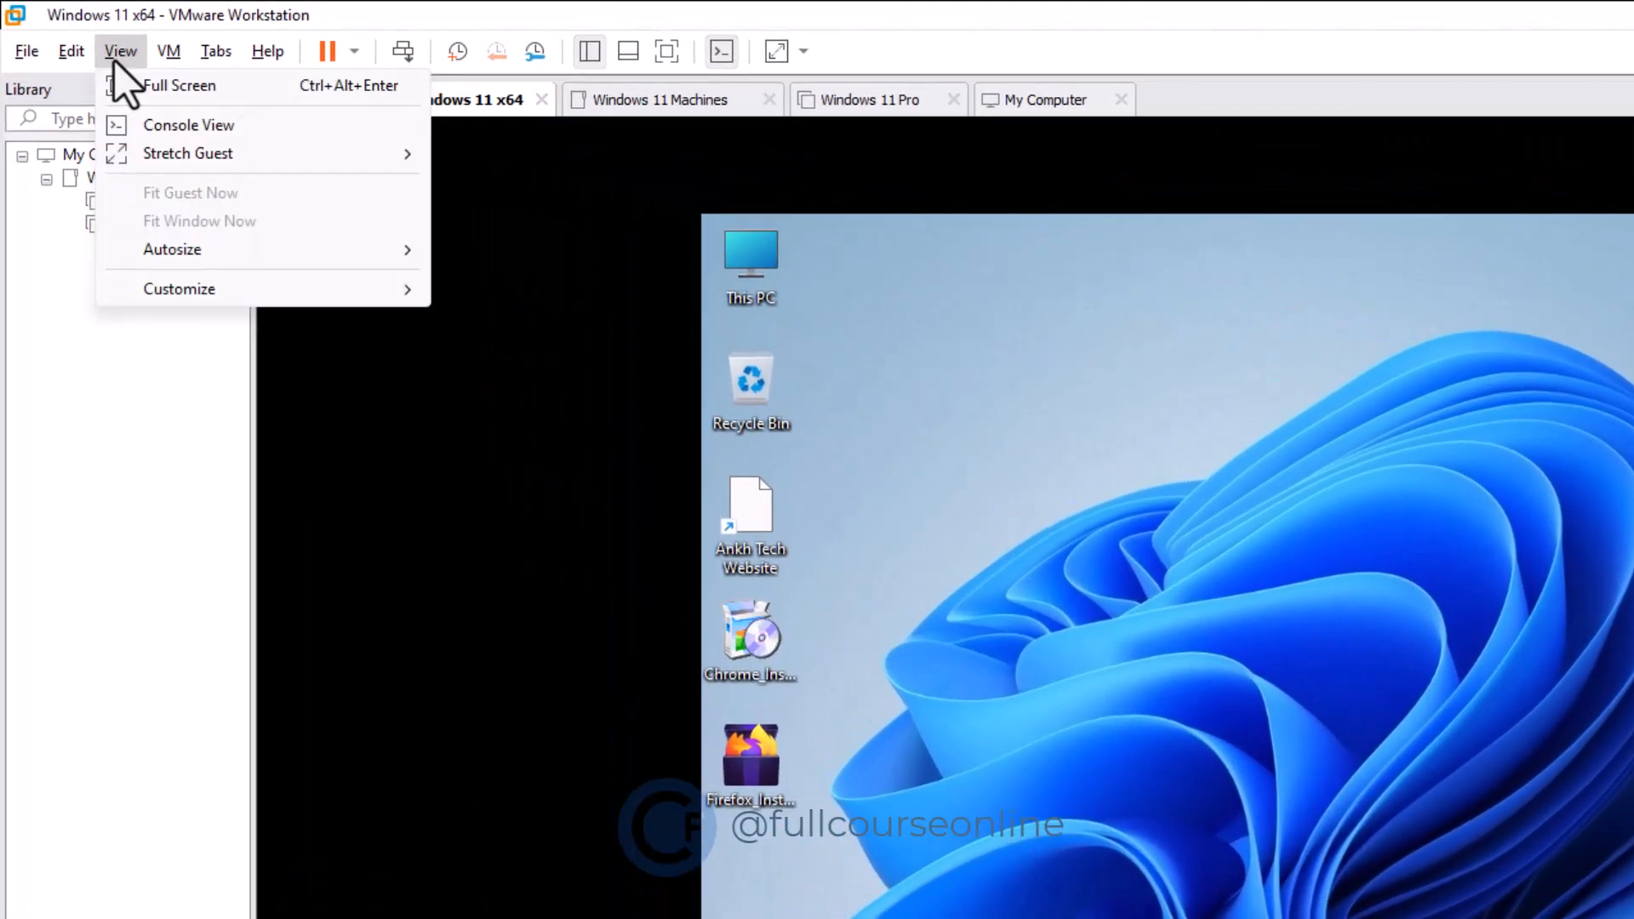
{"action": "left_click", "coordinate": [206, 90]}
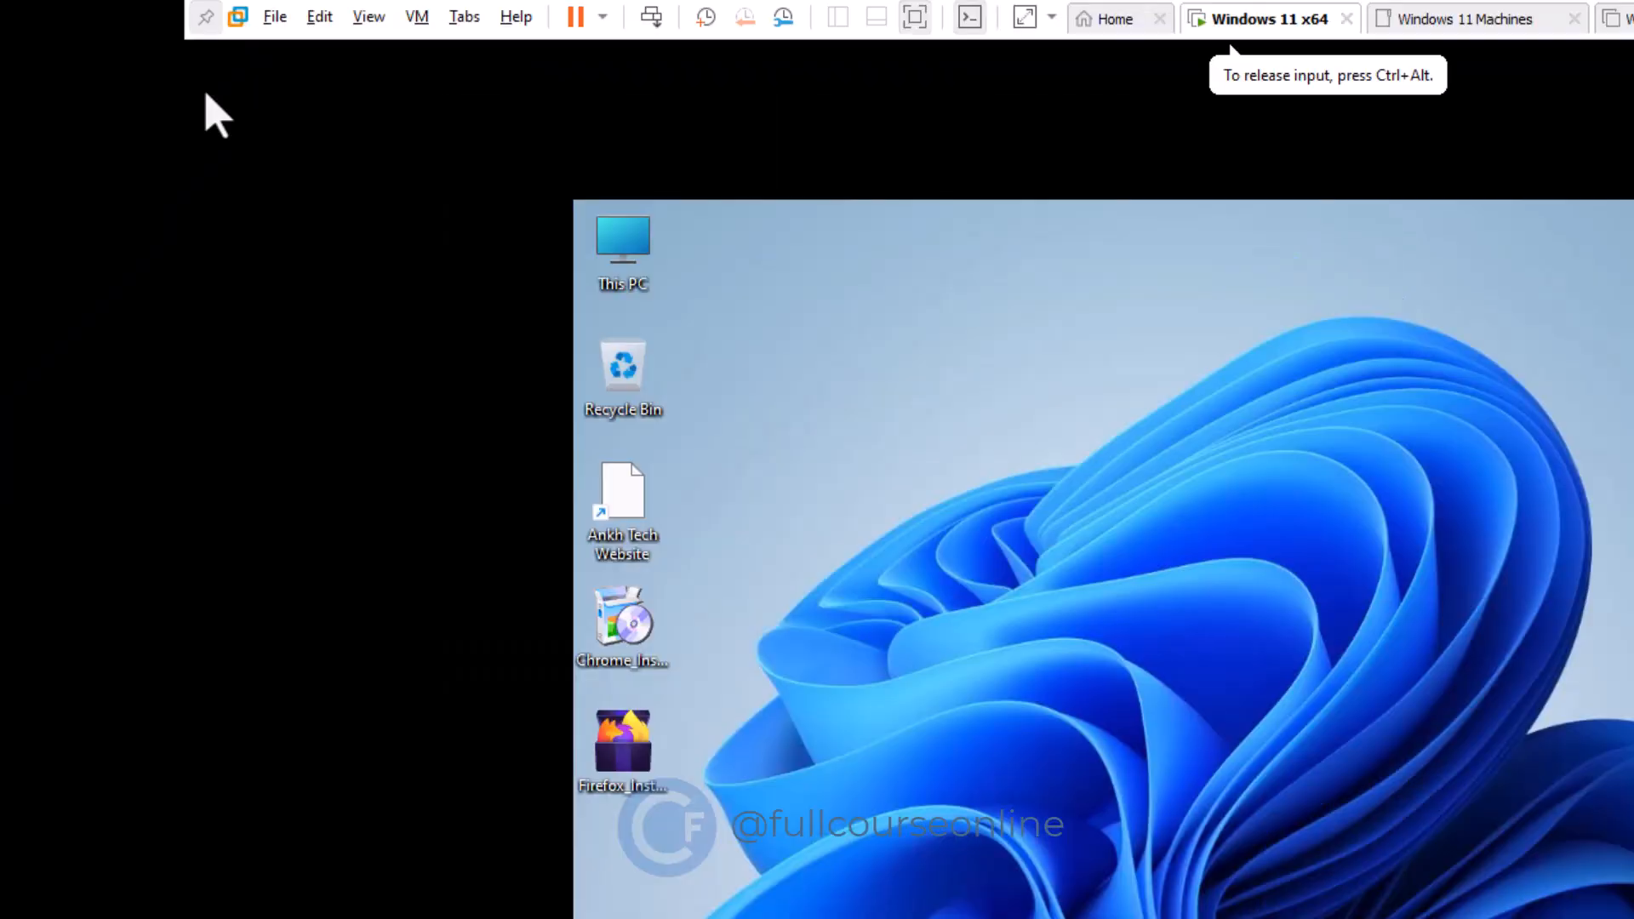
{"action": "left_click", "coordinate": [1028, 24]}
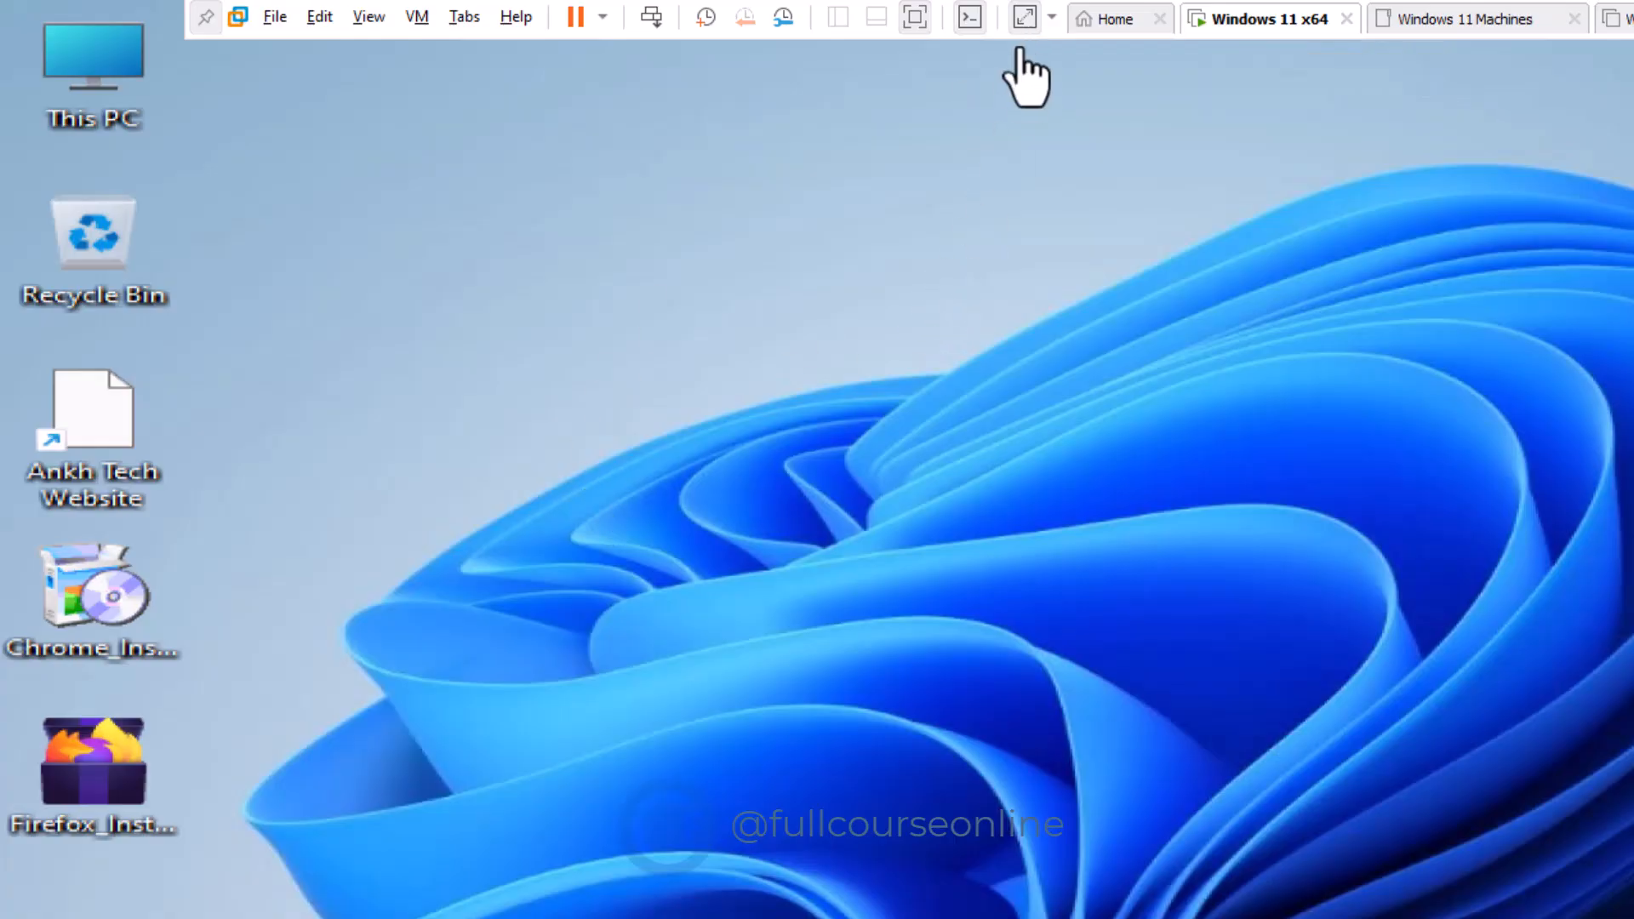
{"action": "left_click", "coordinate": [1025, 17]}
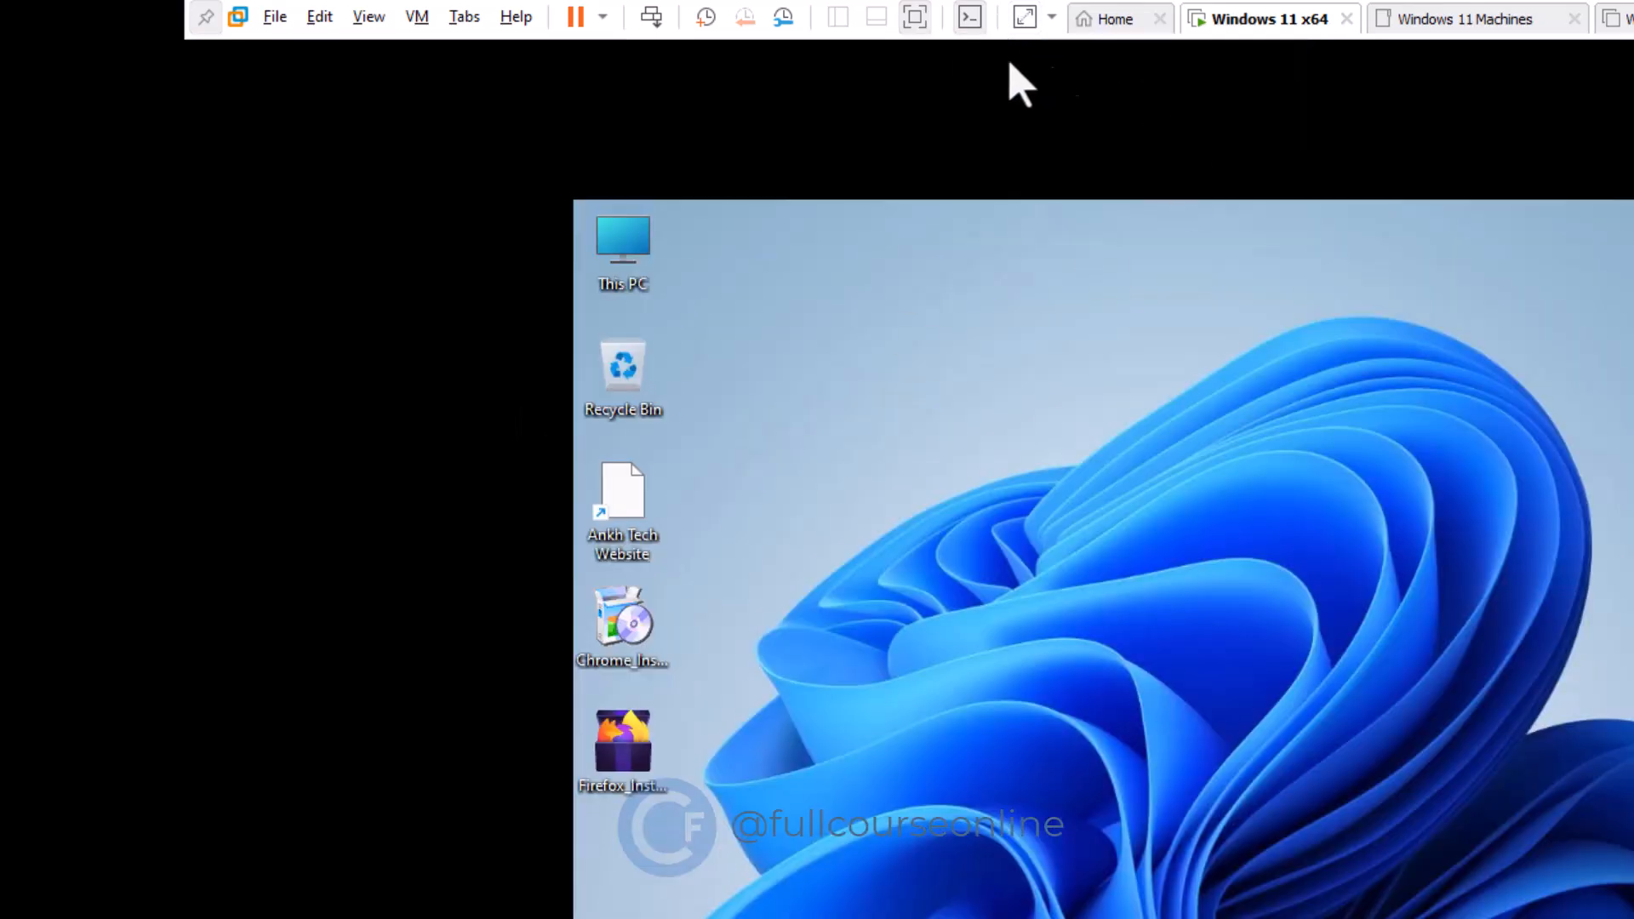
{"action": "left_click", "coordinate": [915, 19]}
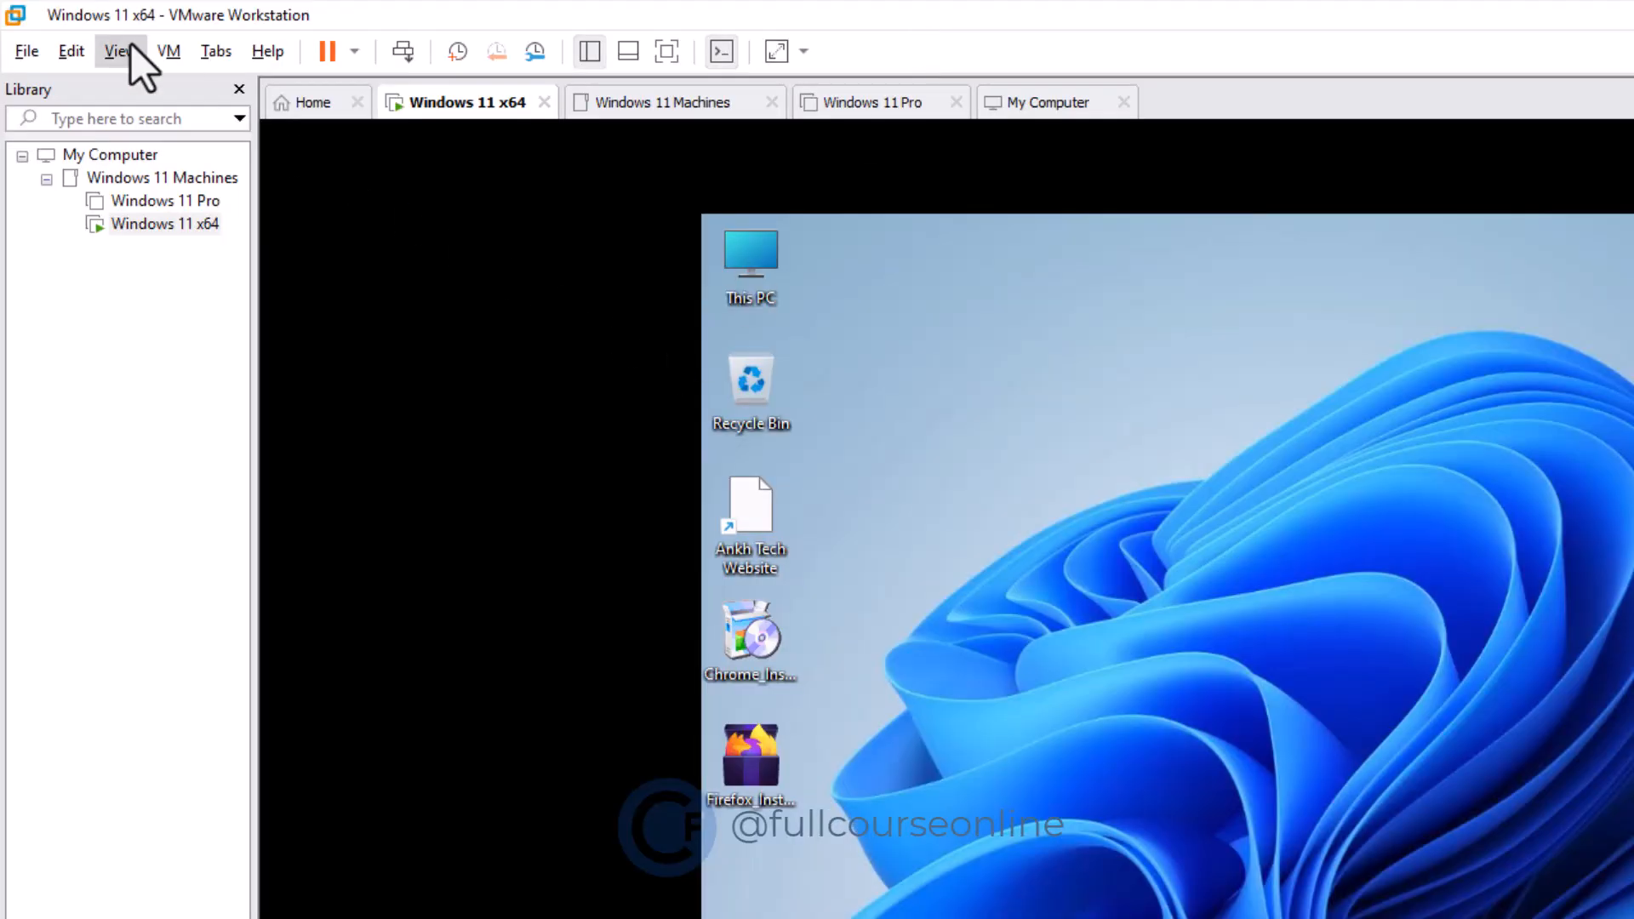
Review the available commands for managing the virtual machine, switching between open tabs, getting help and controlling the guest's power state.
{"action": "left_click", "coordinate": [164, 53]}
{"action": "mouse_move", "coordinate": [191, 89]}
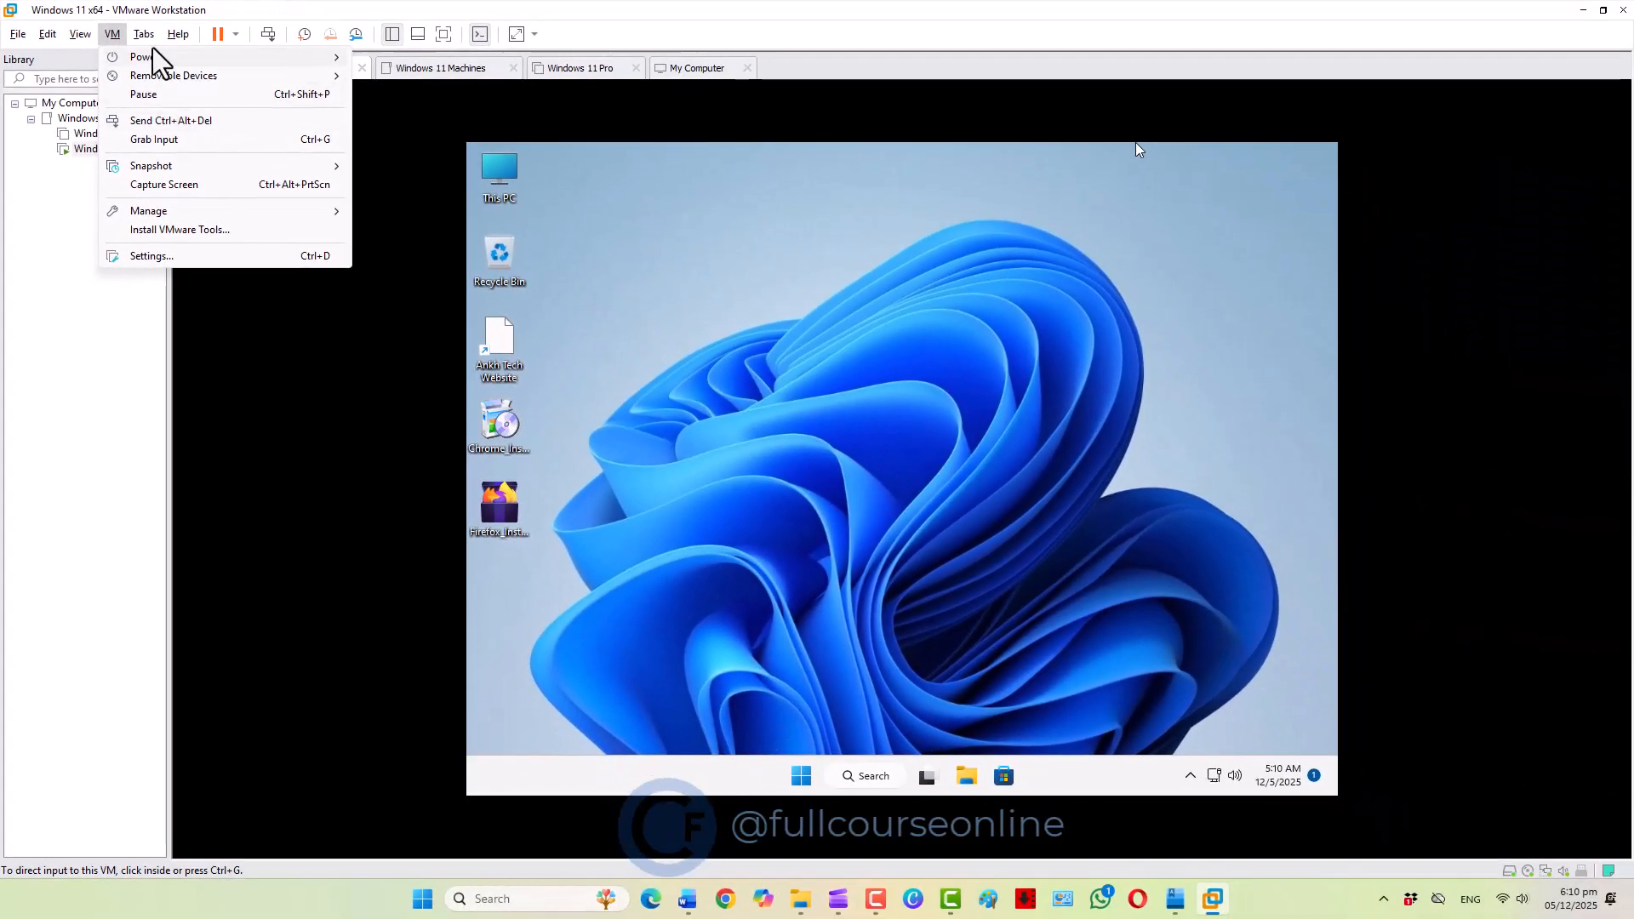
{"action": "mouse_move", "coordinate": [143, 36]}
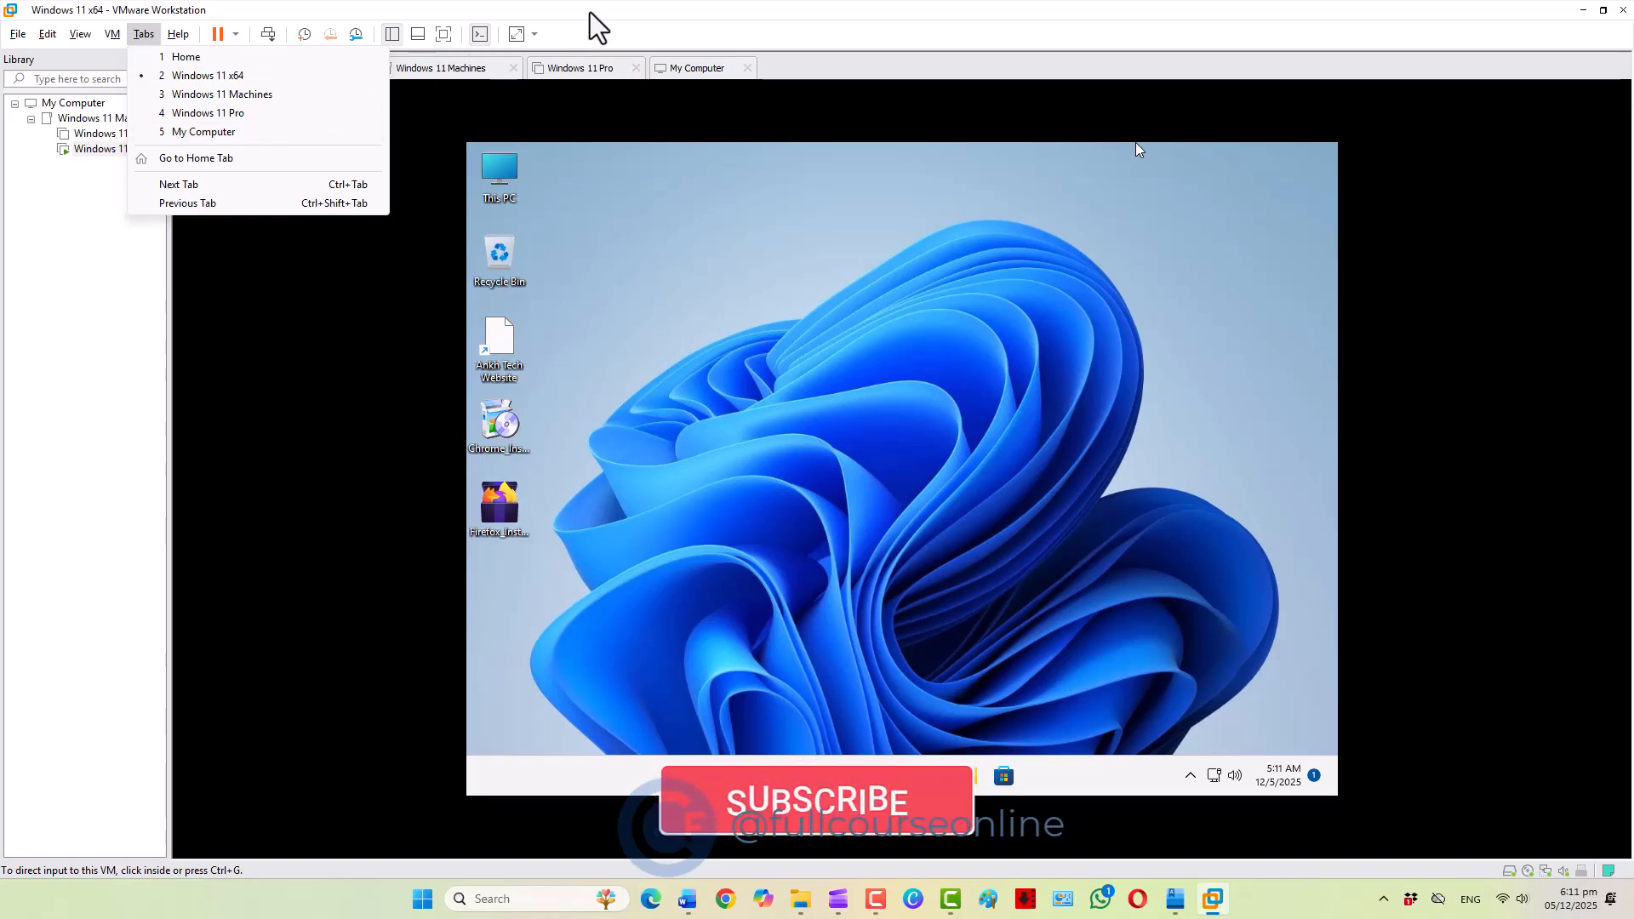
{"action": "key", "text": "Escape"}
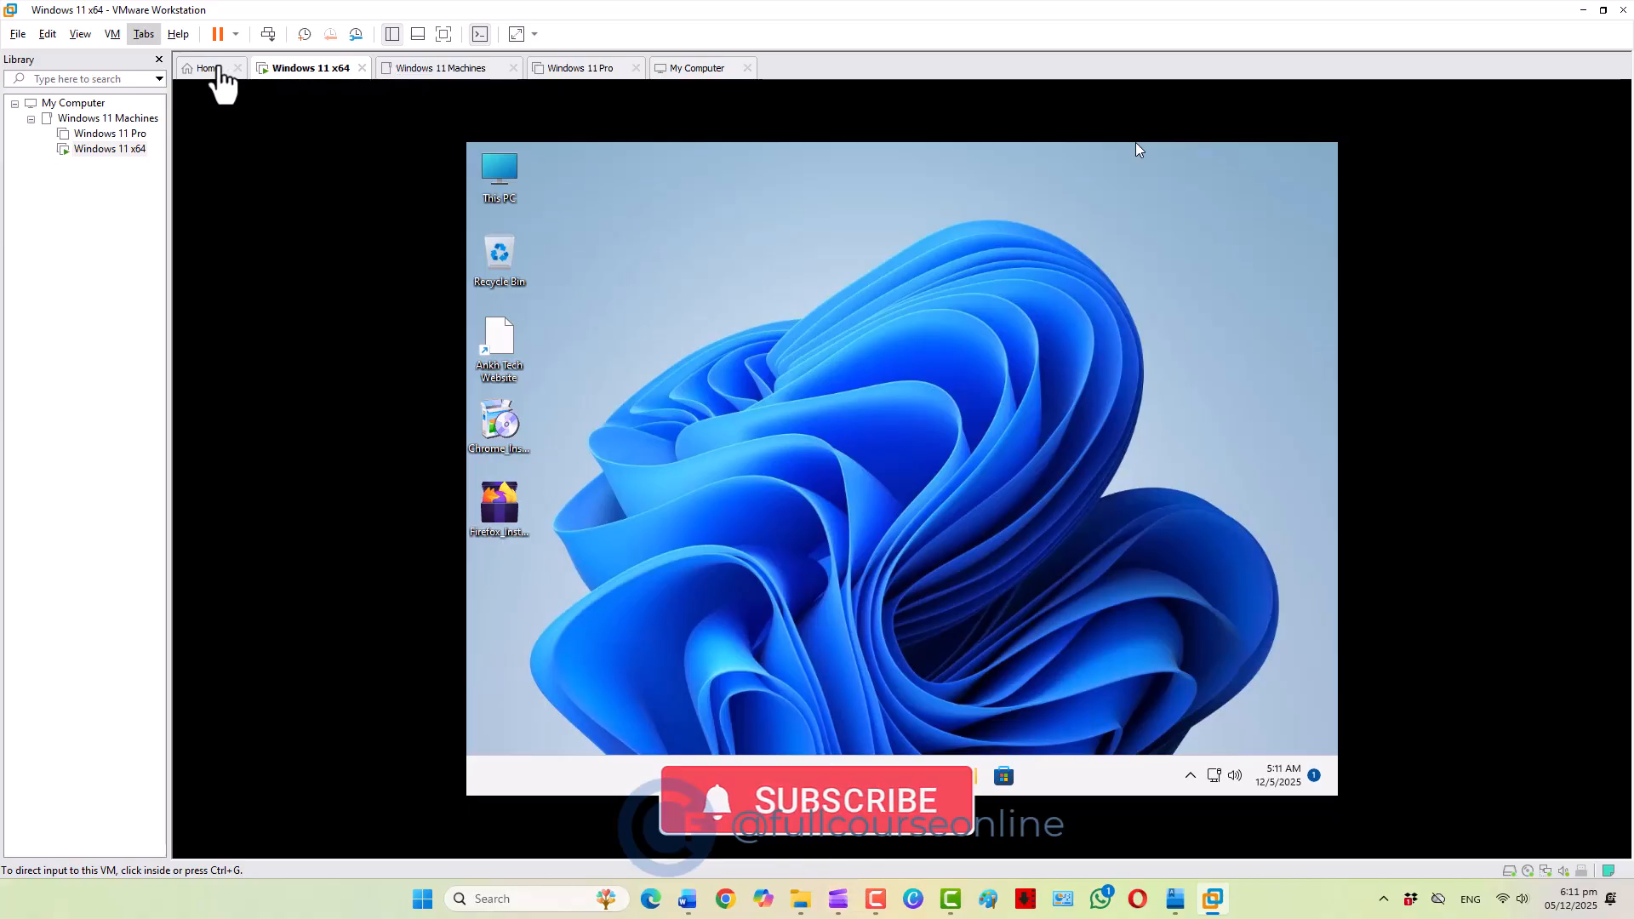
{"action": "left_click", "coordinate": [170, 37]}
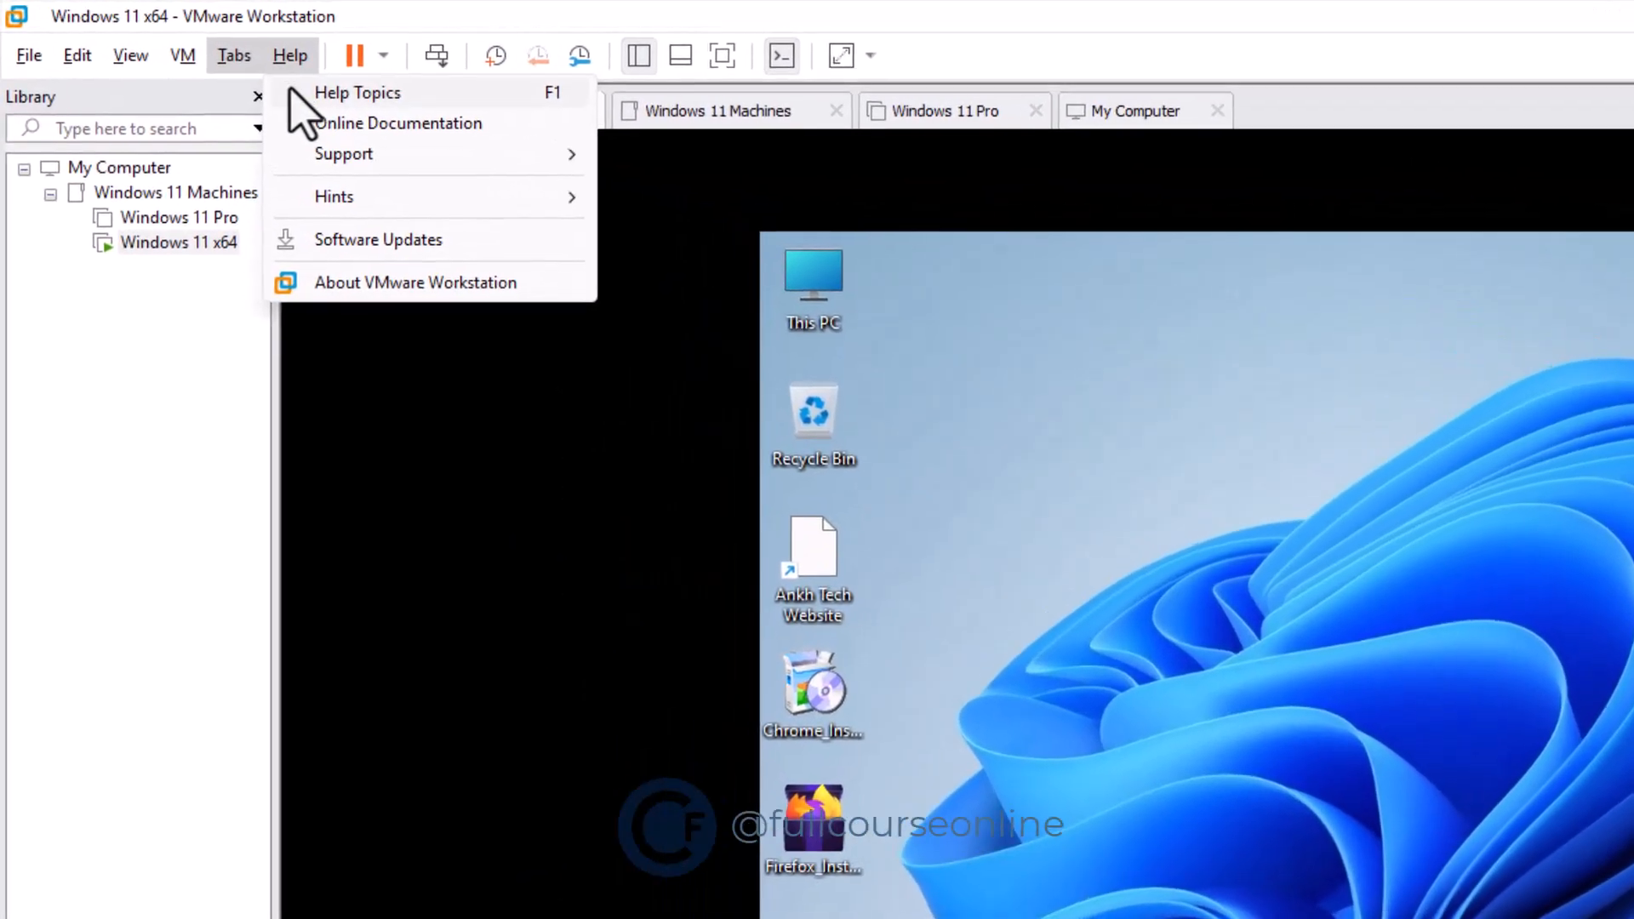
{"action": "mouse_move", "coordinate": [322, 155]}
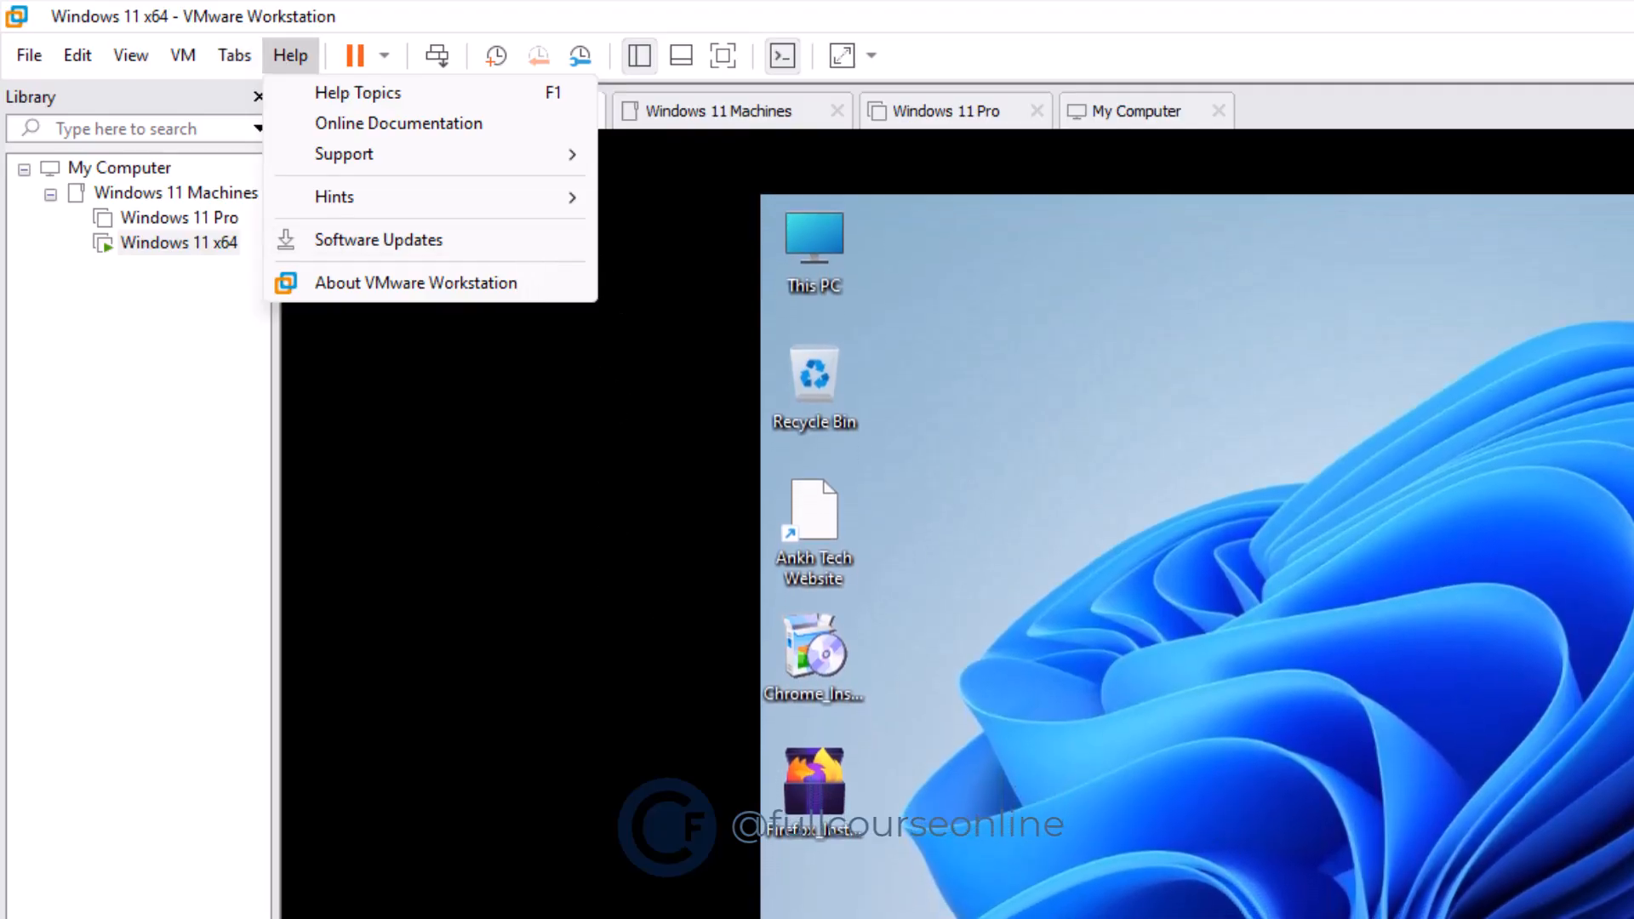
{"action": "left_click", "coordinate": [436, 892]}
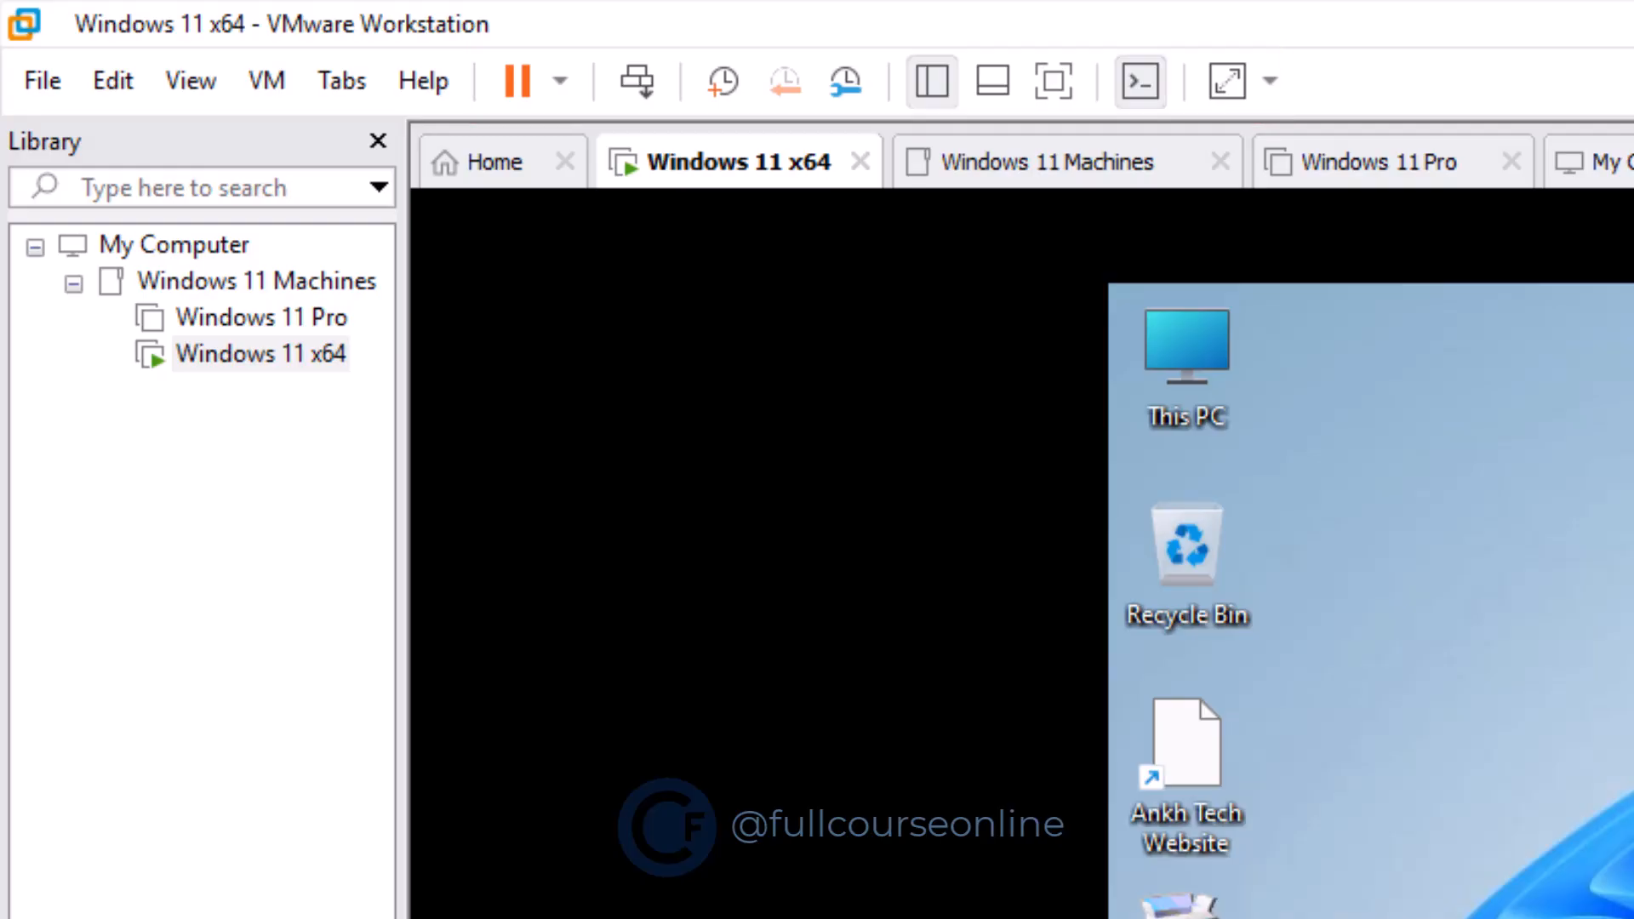
{"action": "left_click", "coordinate": [559, 82]}
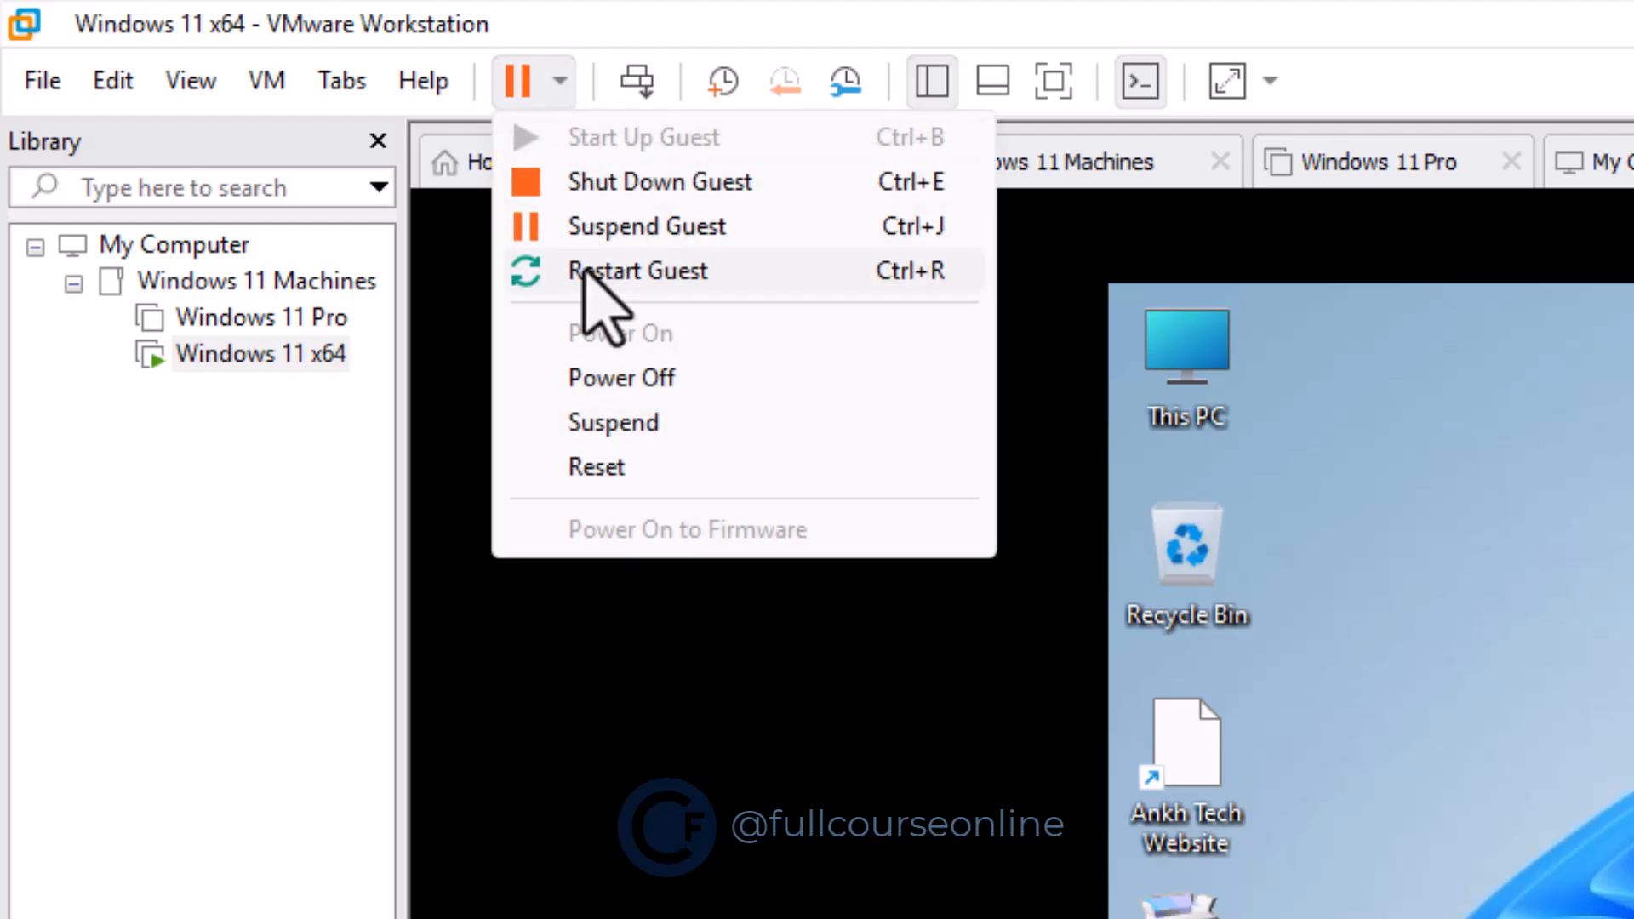
{"action": "left_click", "coordinate": [591, 742]}
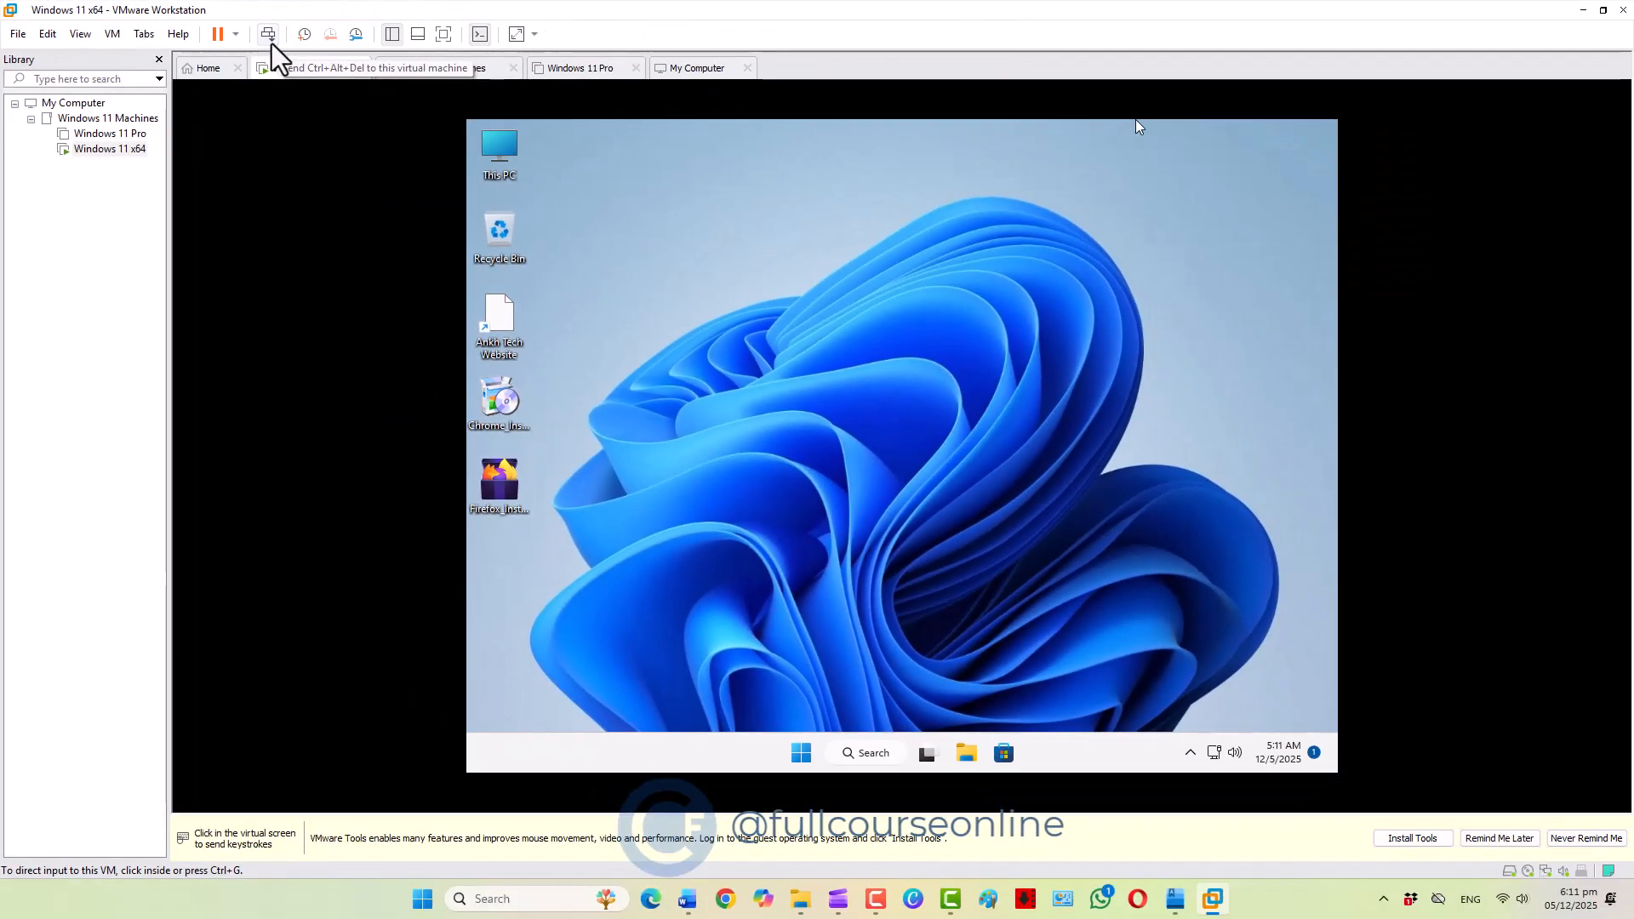
Send Ctrl+Alt+Del to the Windows 11 x64 guest and cancel its security options screen.
{"action": "left_click", "coordinate": [549, 78]}
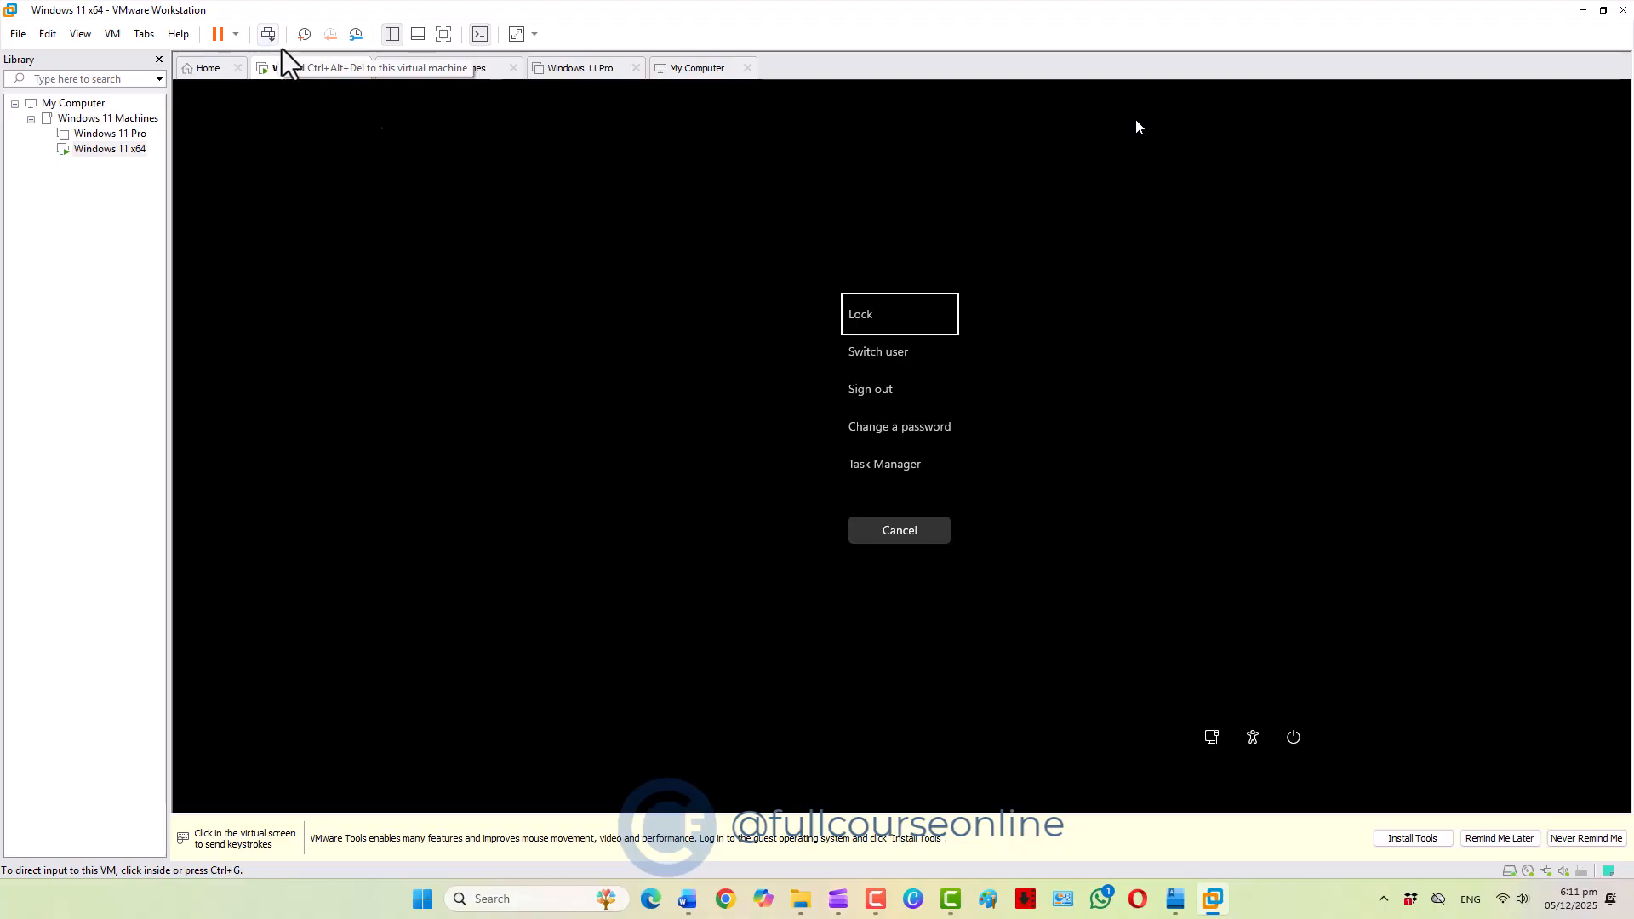
{"action": "left_click", "coordinate": [851, 517]}
{"action": "key", "text": "ctrl+alt"}
{"action": "left_click", "coordinate": [931, 531]}
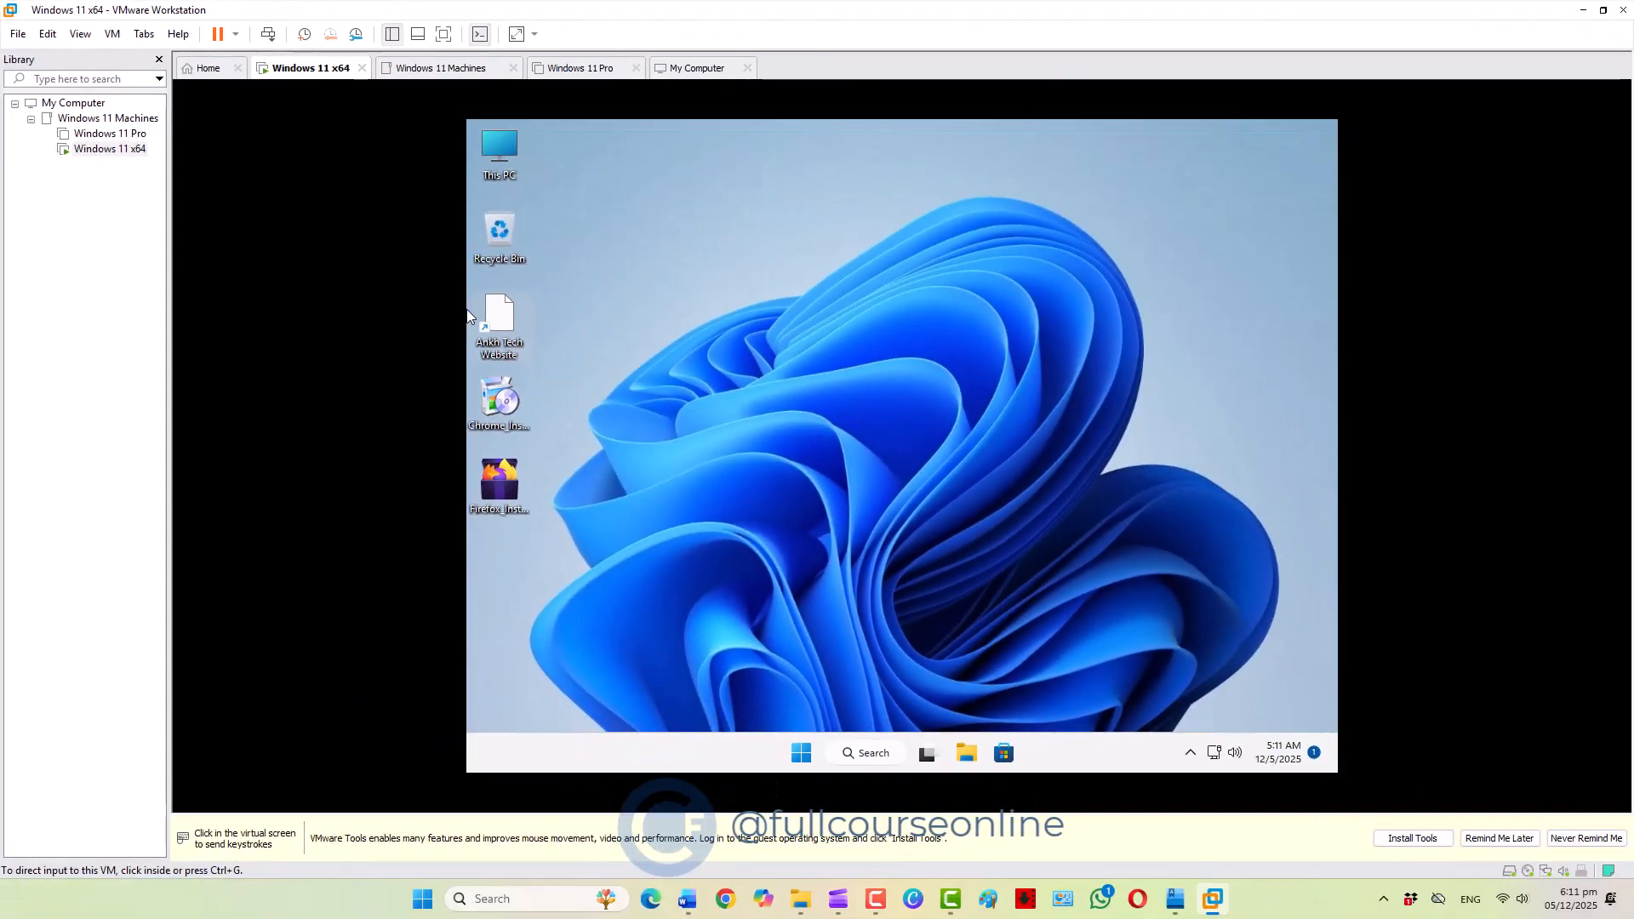
Hide the library sidebar and show it again.
{"action": "key", "text": "F9"}
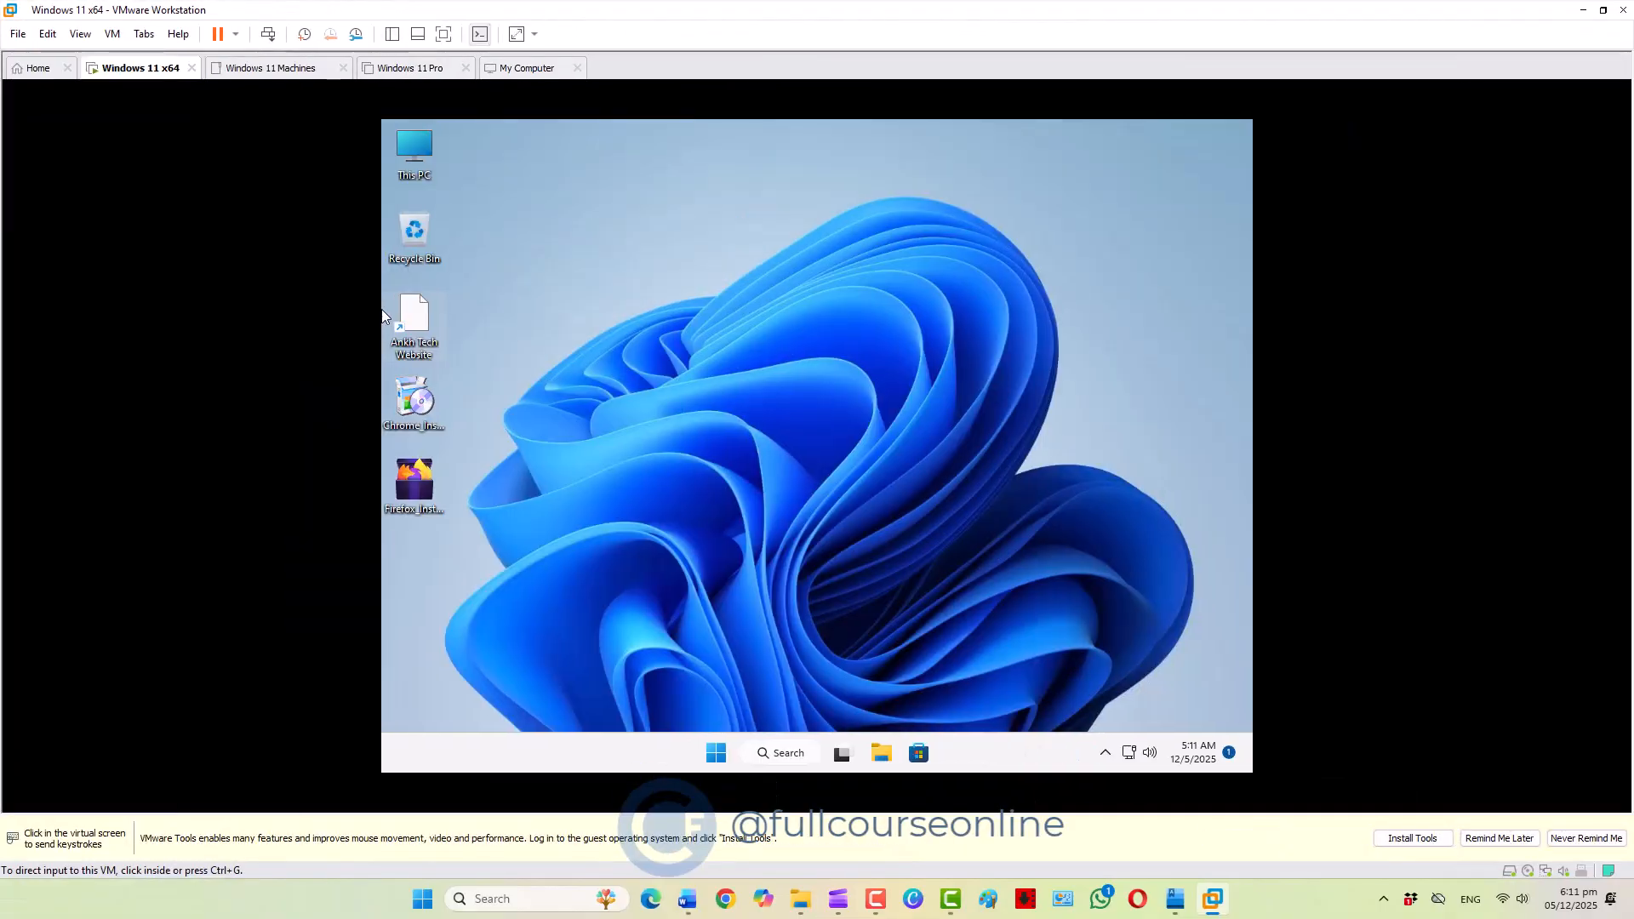
{"action": "key", "text": "F9"}
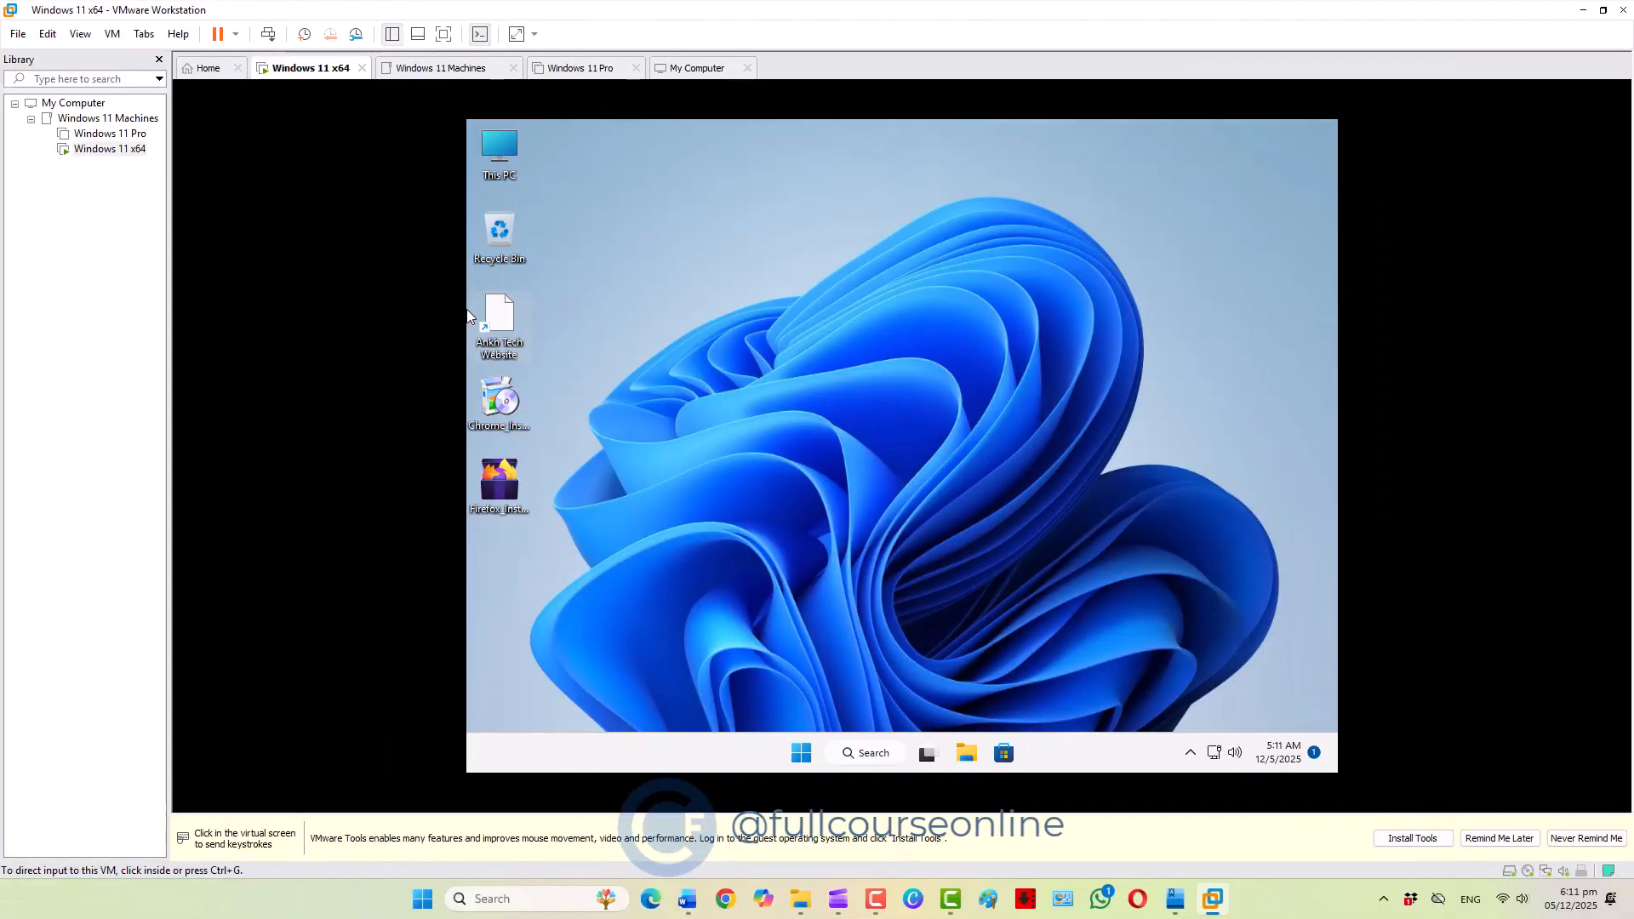
Show the thumbnail bar, and try full-screen mode for the Windows 11 x64 guest before returning to the windowed view.
{"action": "left_click", "coordinate": [417, 34]}
{"action": "left_click", "coordinate": [1500, 752]}
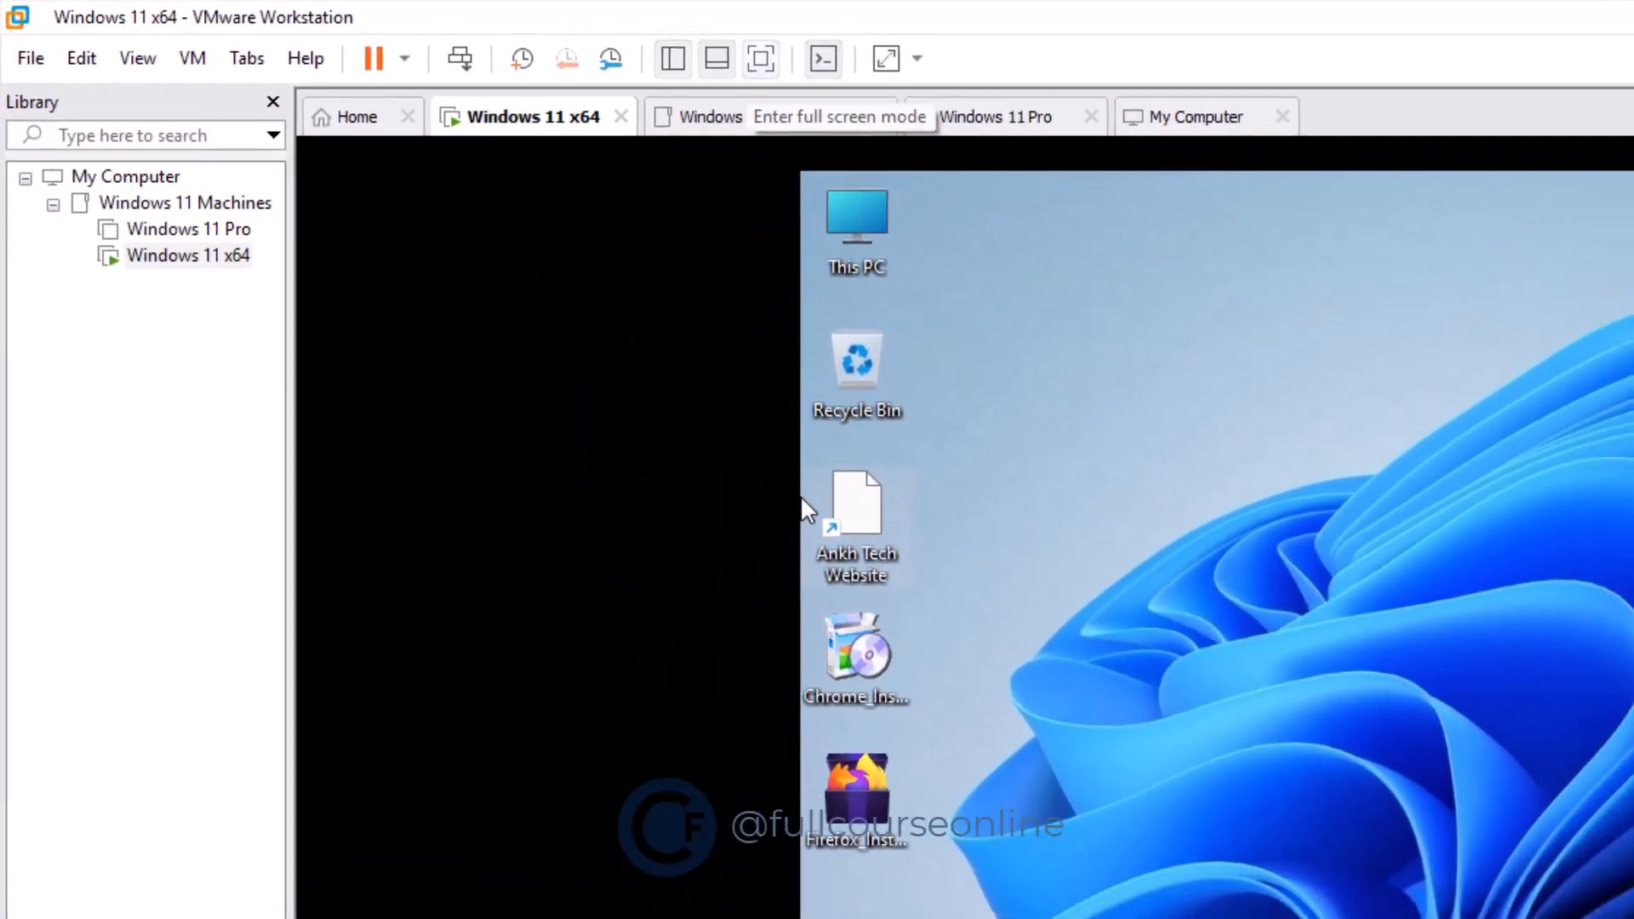
{"action": "left_click", "coordinate": [482, 37]}
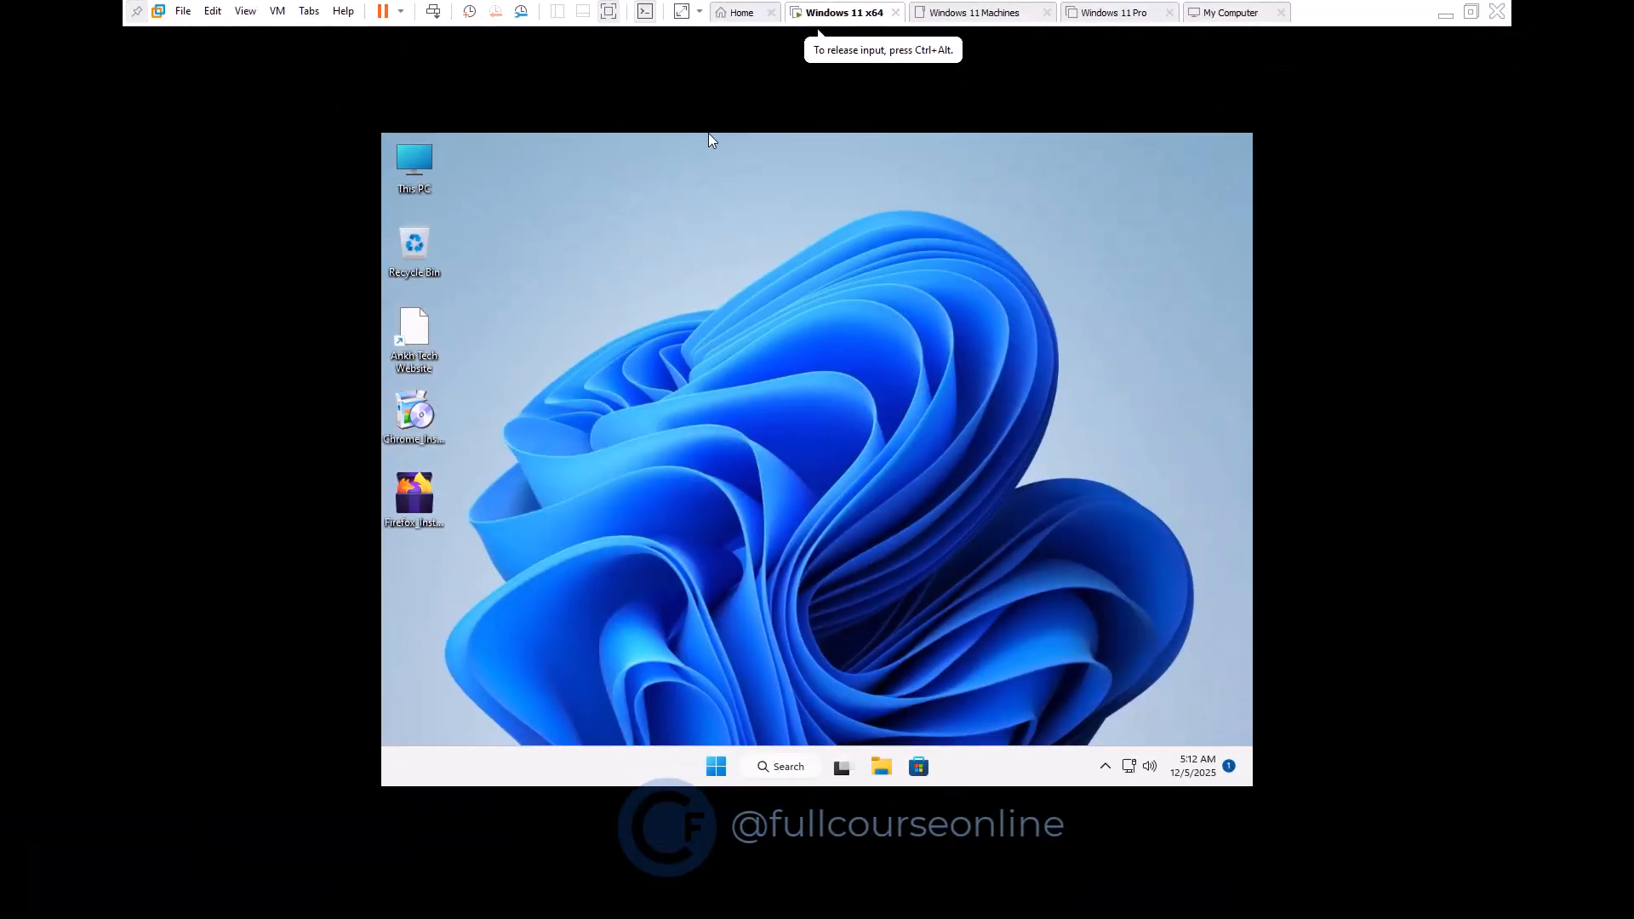
{"action": "key", "text": "ctrl+alt+Return"}
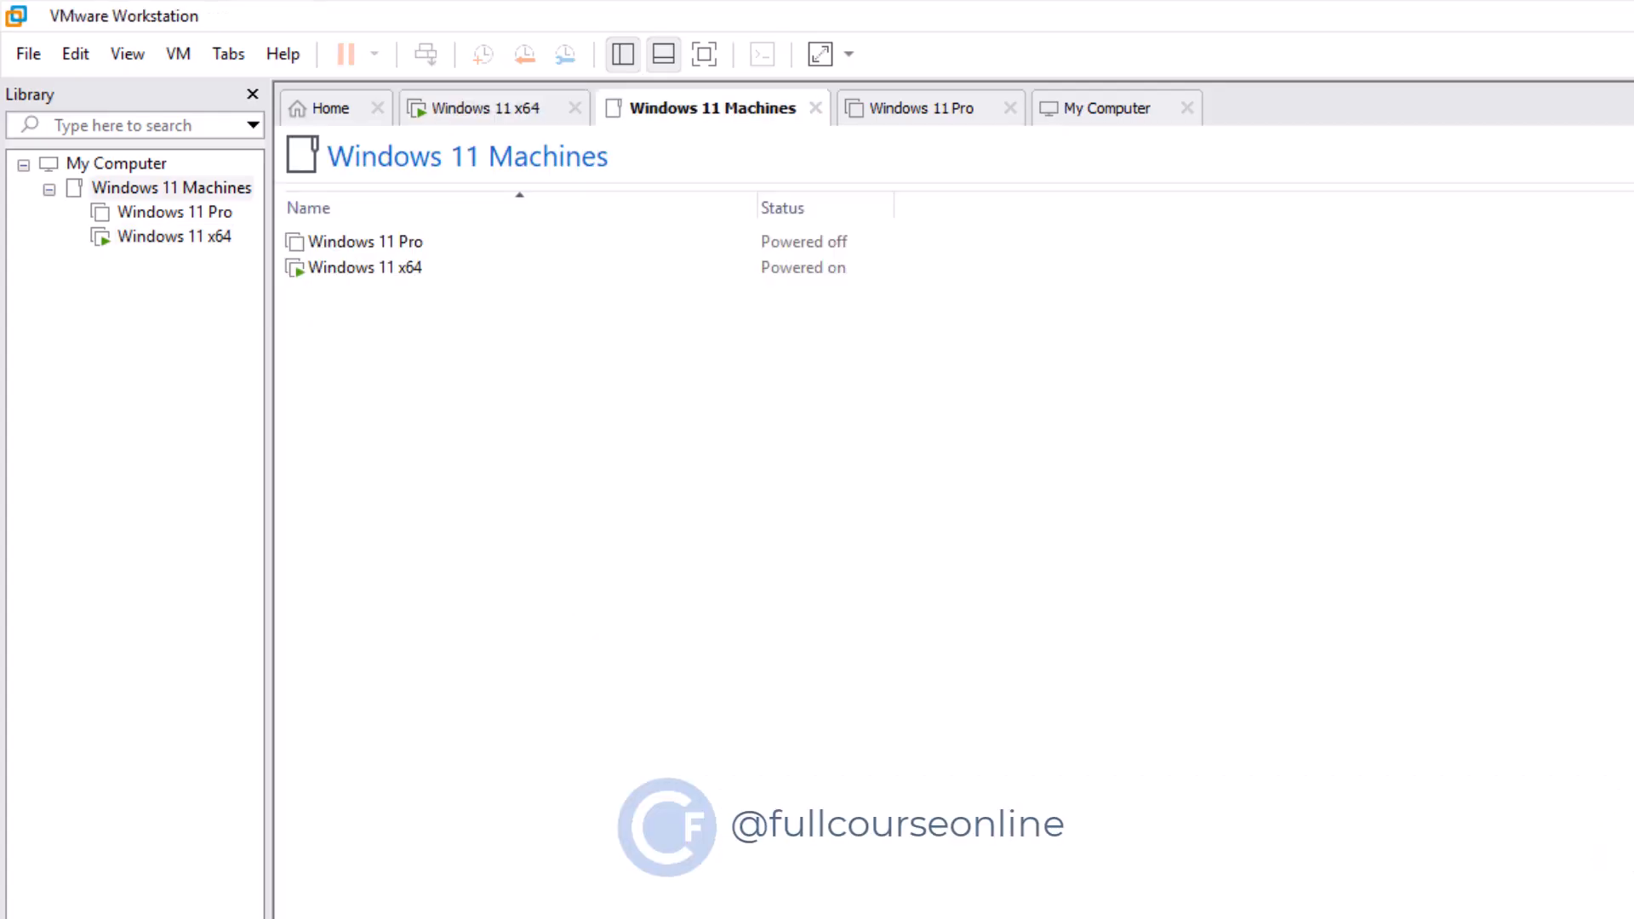
Switch through the Windows 11 Machines and Windows 11 Pro tabs and return to the Windows 11 x64 guest.
{"action": "key", "text": "ctrl+Tab"}
{"action": "key", "text": "ctrl+Tab"}
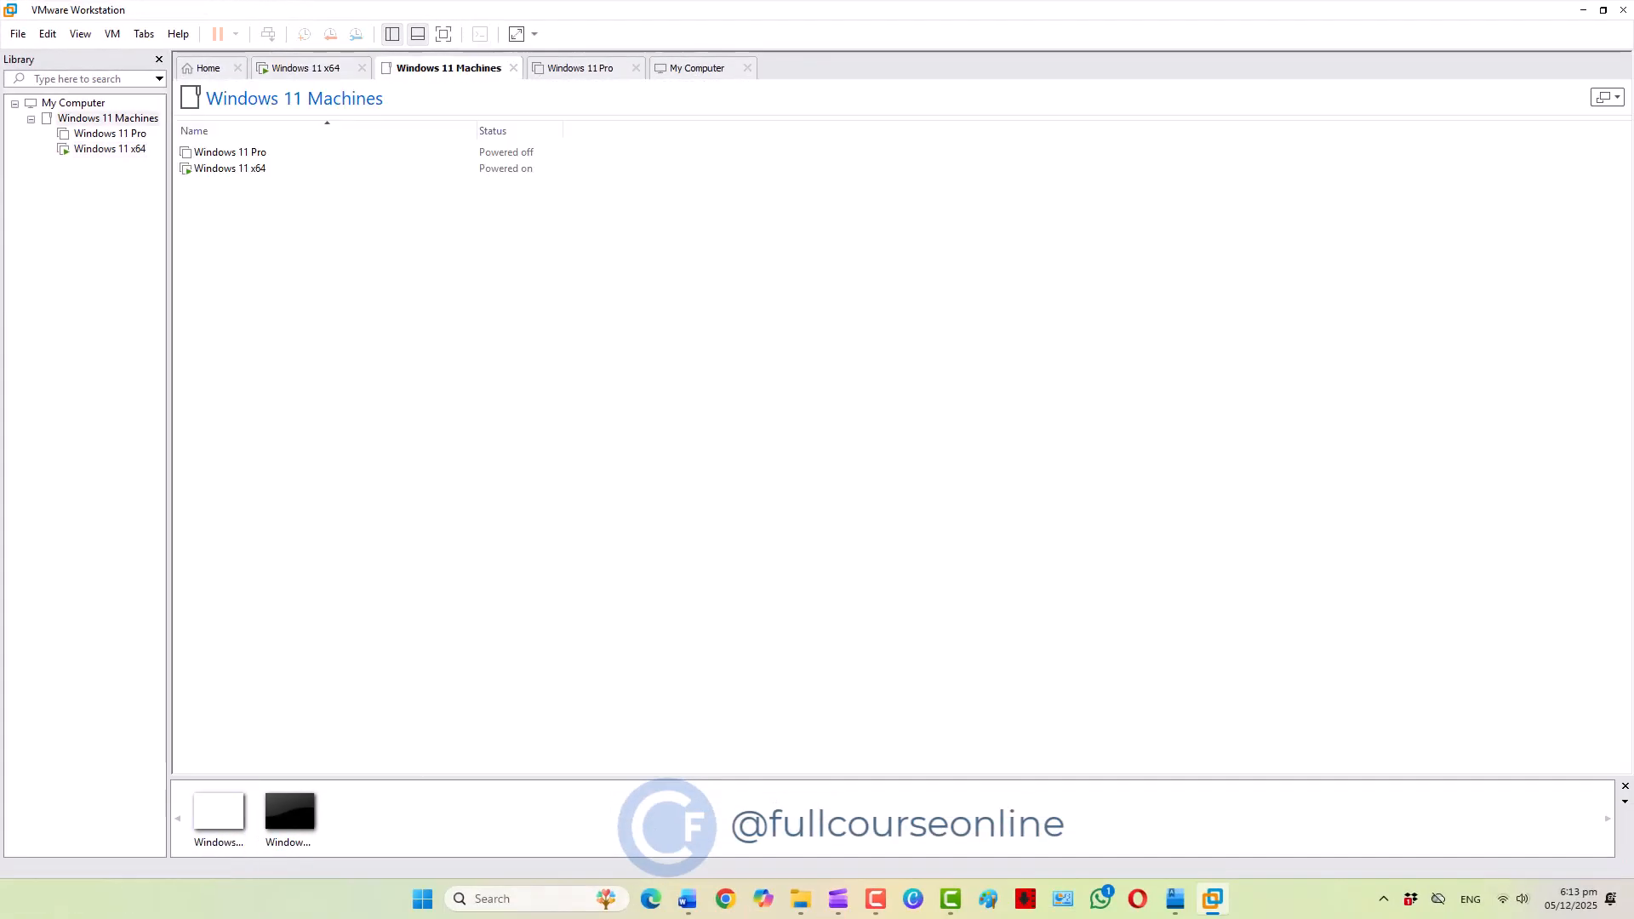
{"action": "left_click", "coordinate": [585, 68]}
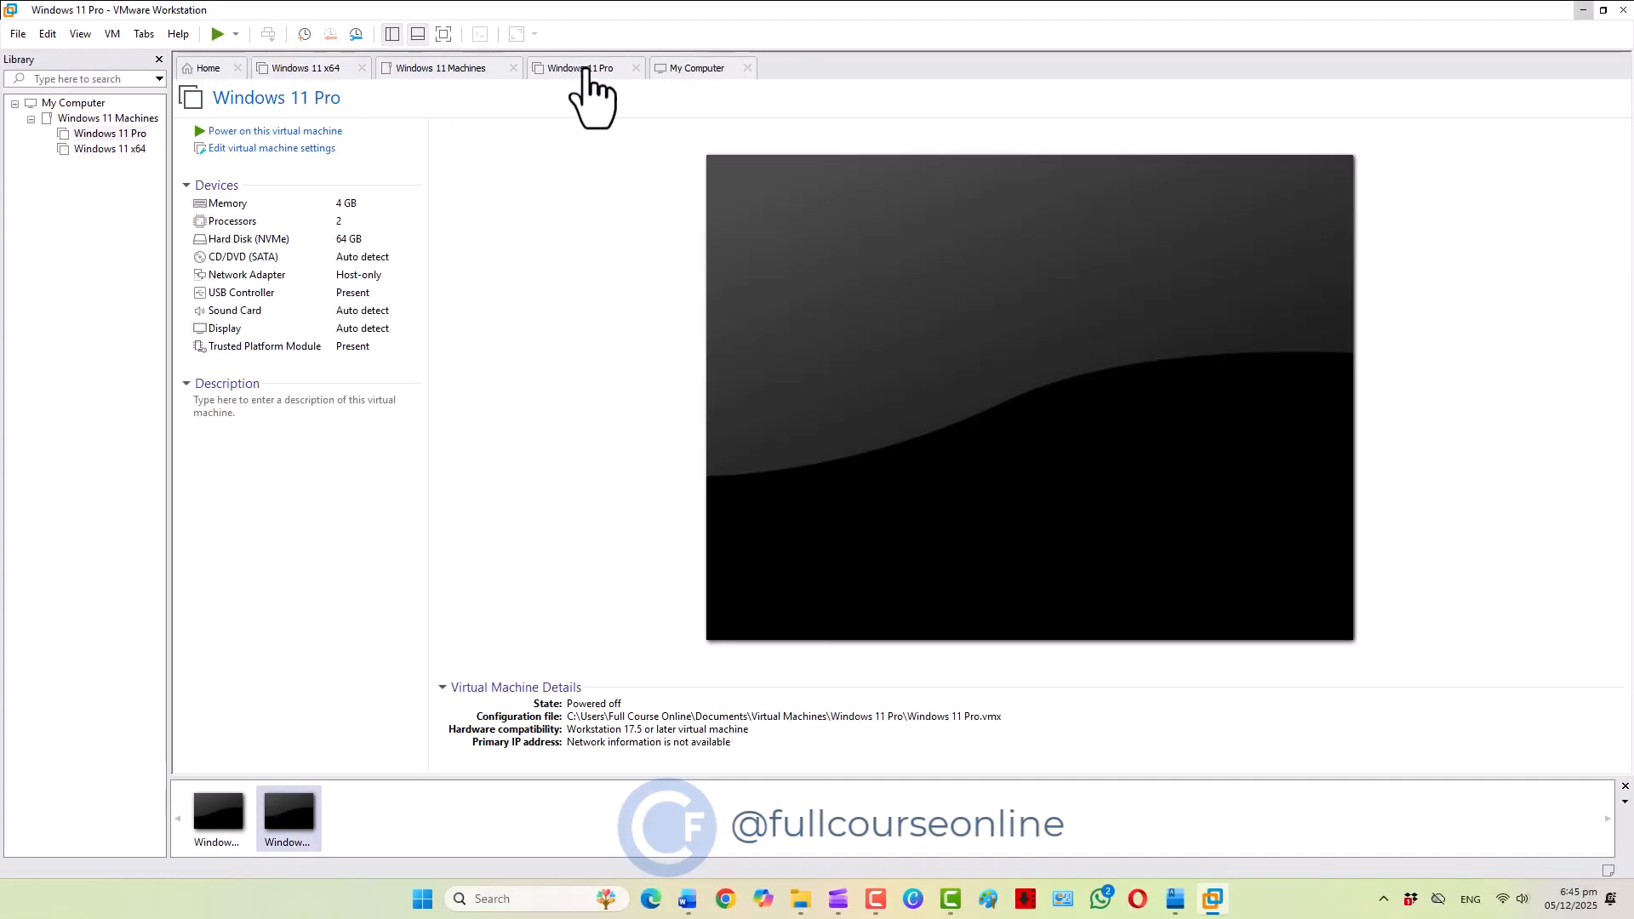
{"action": "left_click_drag", "start_coordinate": [585, 68], "coordinate": [335, 72]}
{"action": "left_click_drag", "start_coordinate": [439, 68], "coordinate": [536, 291]}
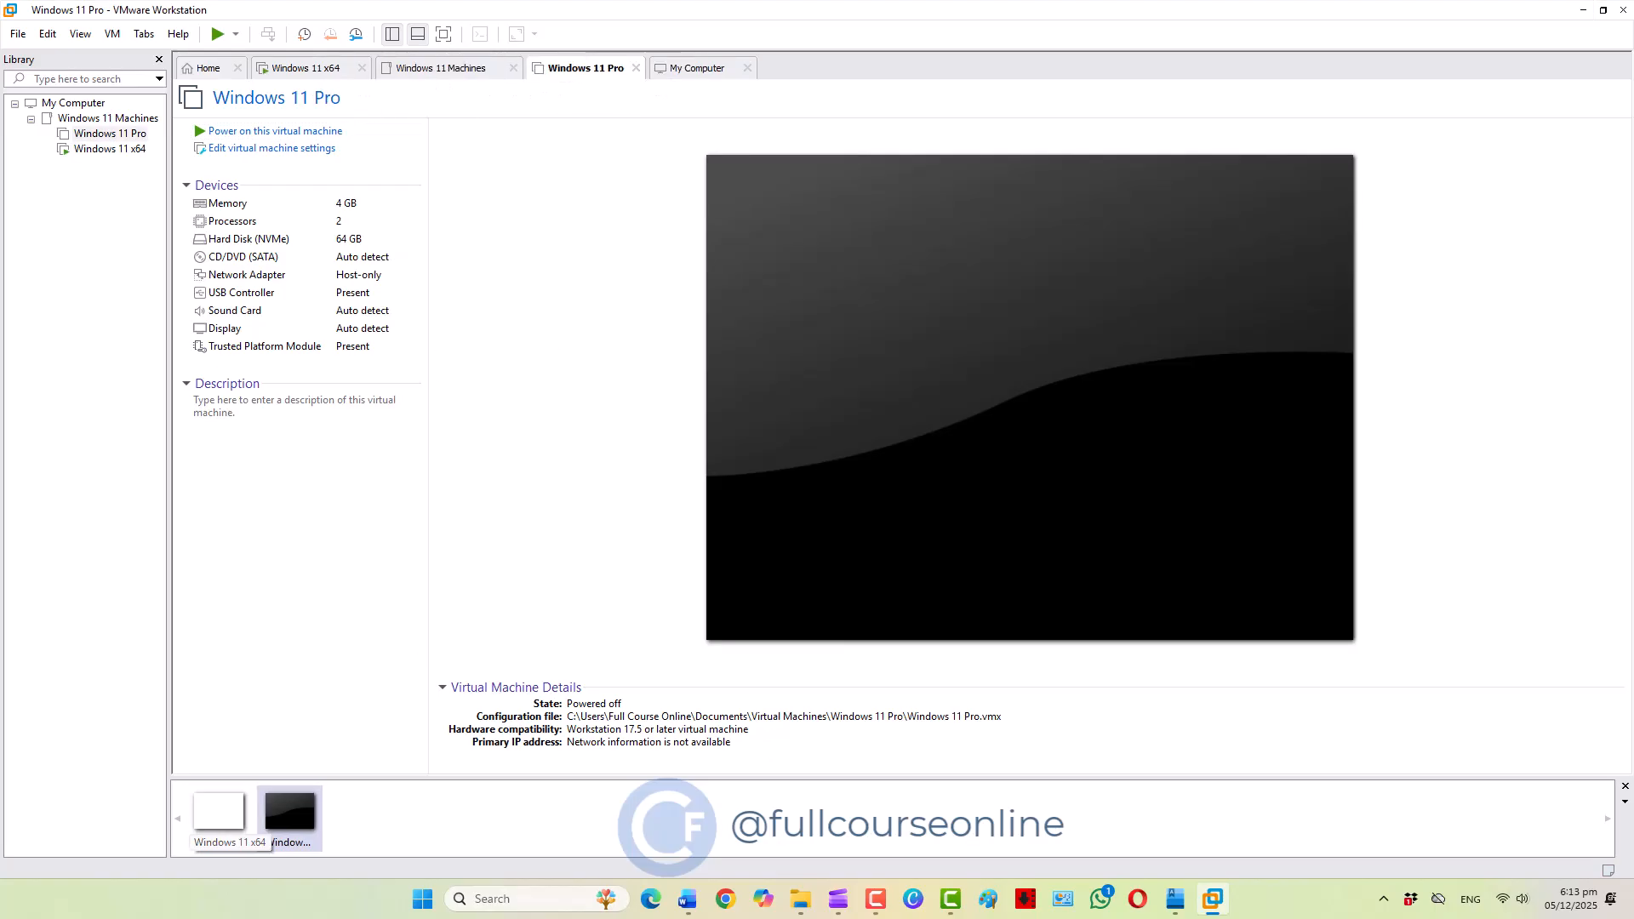
{"action": "left_click", "coordinate": [218, 810]}
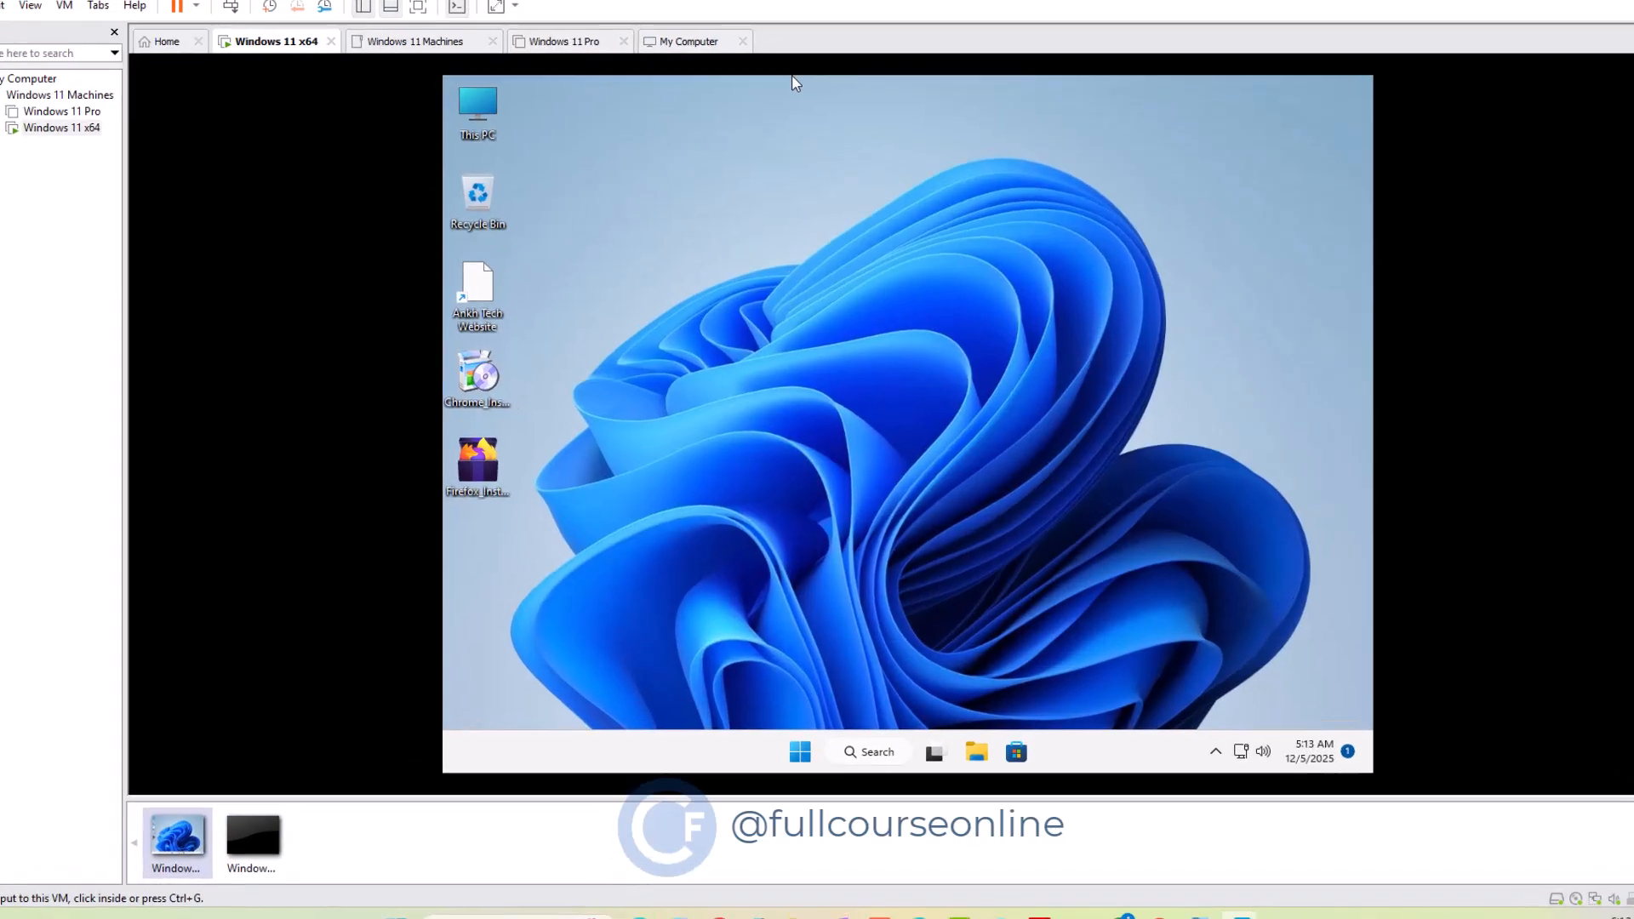
Try to close the running Windows 11 x64 tab and cancel the closing request.
{"action": "key", "text": "ctrl+w"}
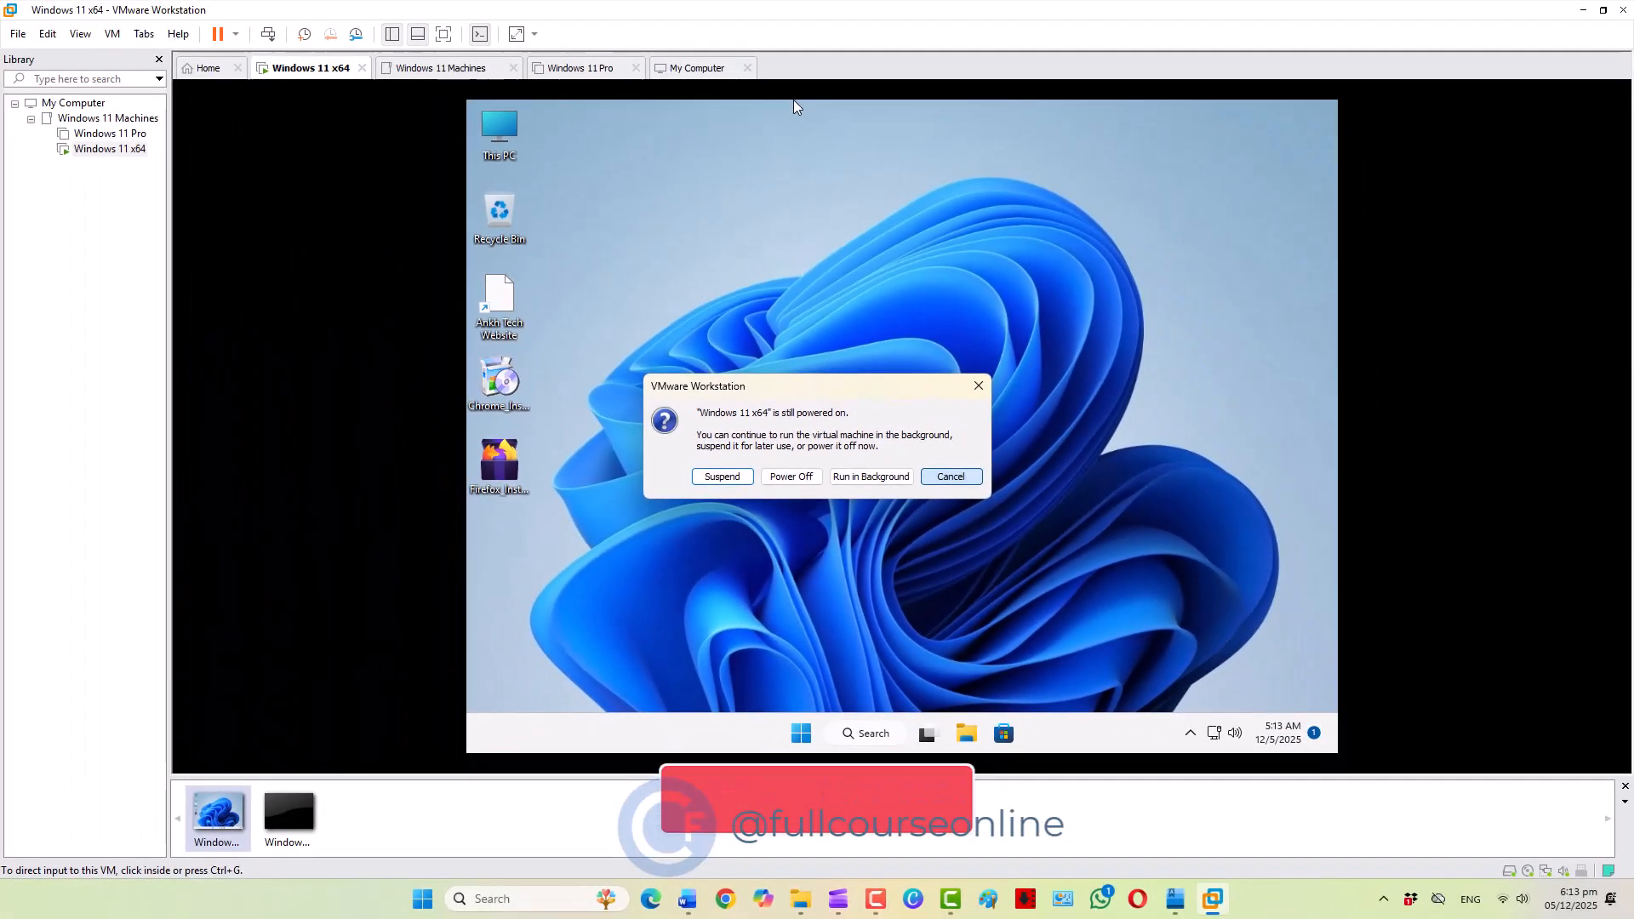
{"action": "key", "text": "Escape"}
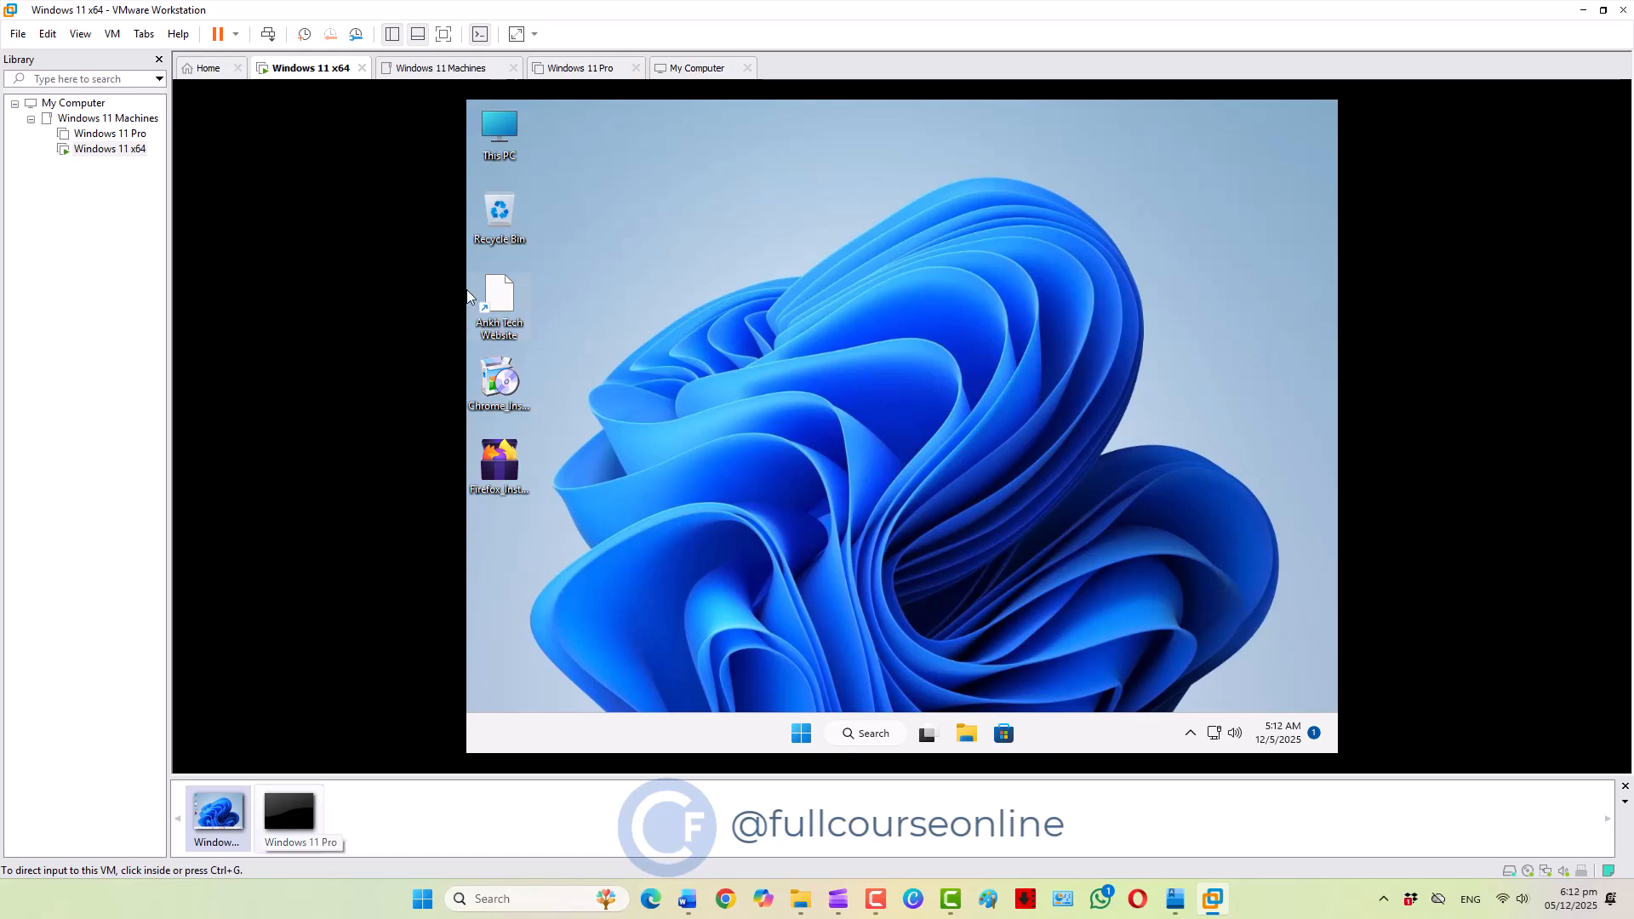
Switch to Windows 11 Pro and back to Windows 11 x64 using their thumbnails, and enter and leave full-screen mode.
{"action": "left_click", "coordinate": [288, 813]}
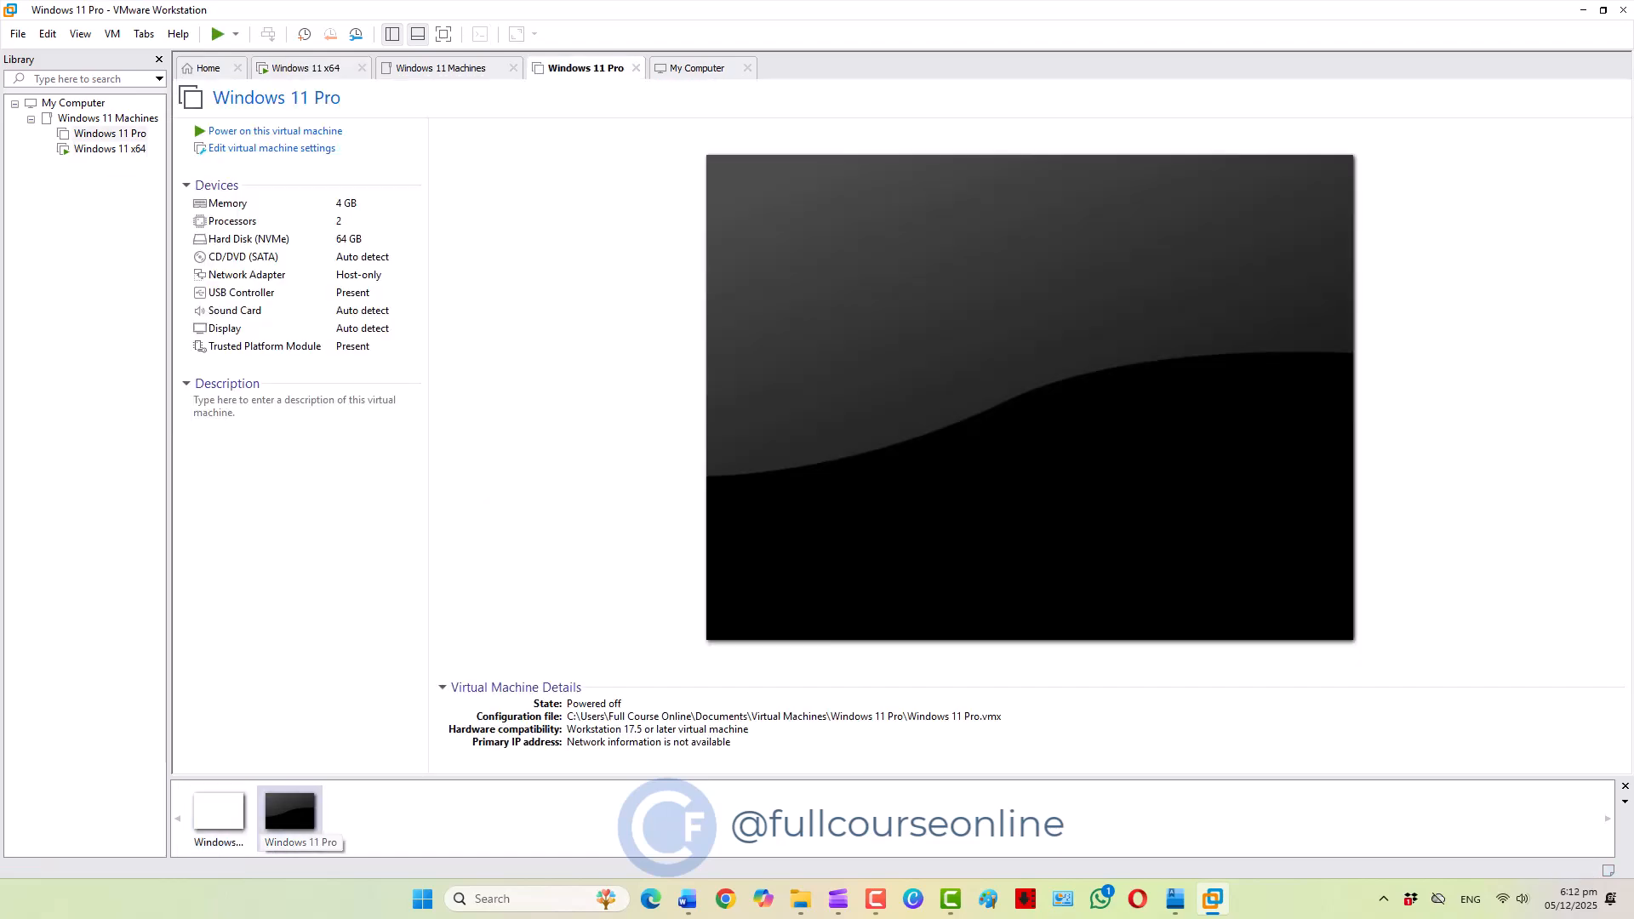
{"action": "left_click", "coordinate": [218, 813]}
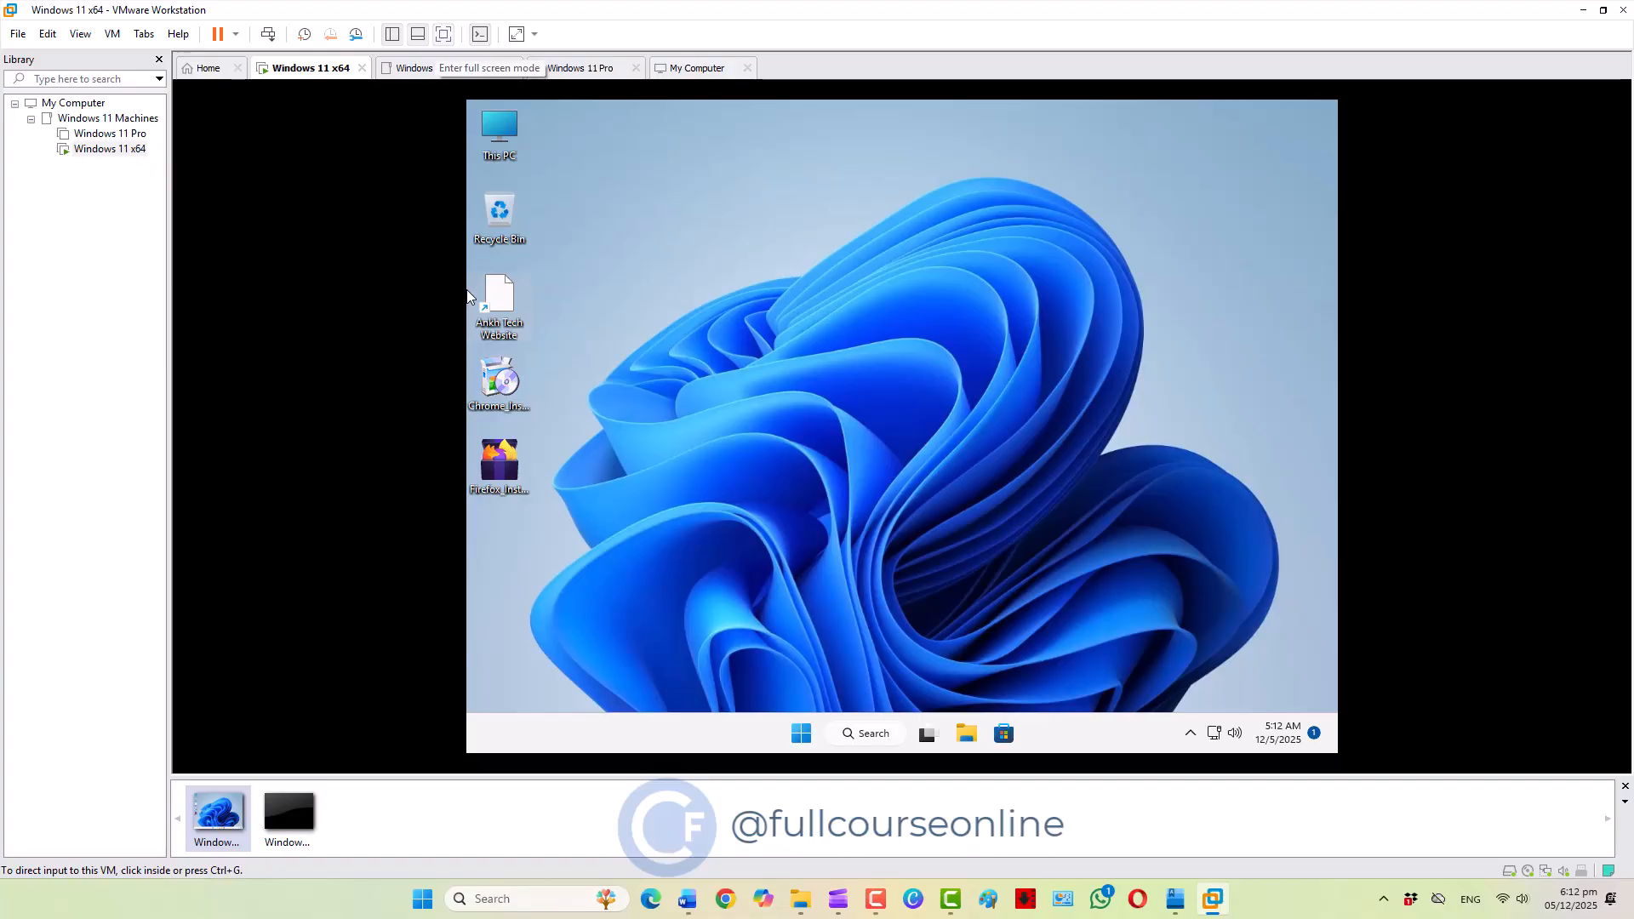
{"action": "key", "text": "ctrl+alt+Return"}
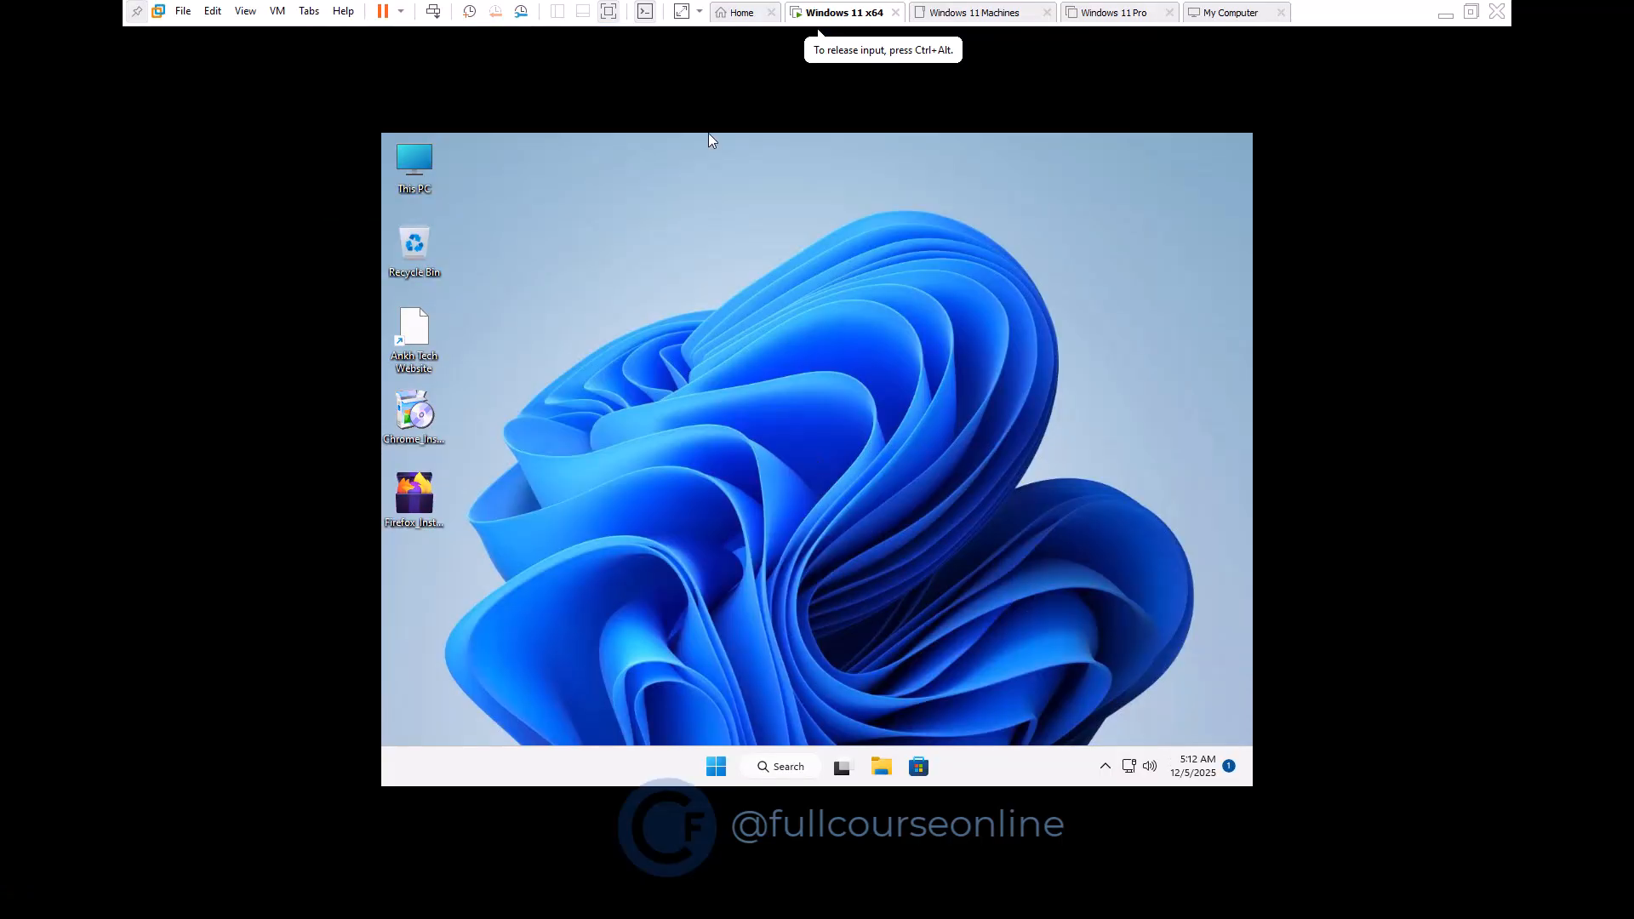
{"action": "key", "text": "ctrl+alt+Return"}
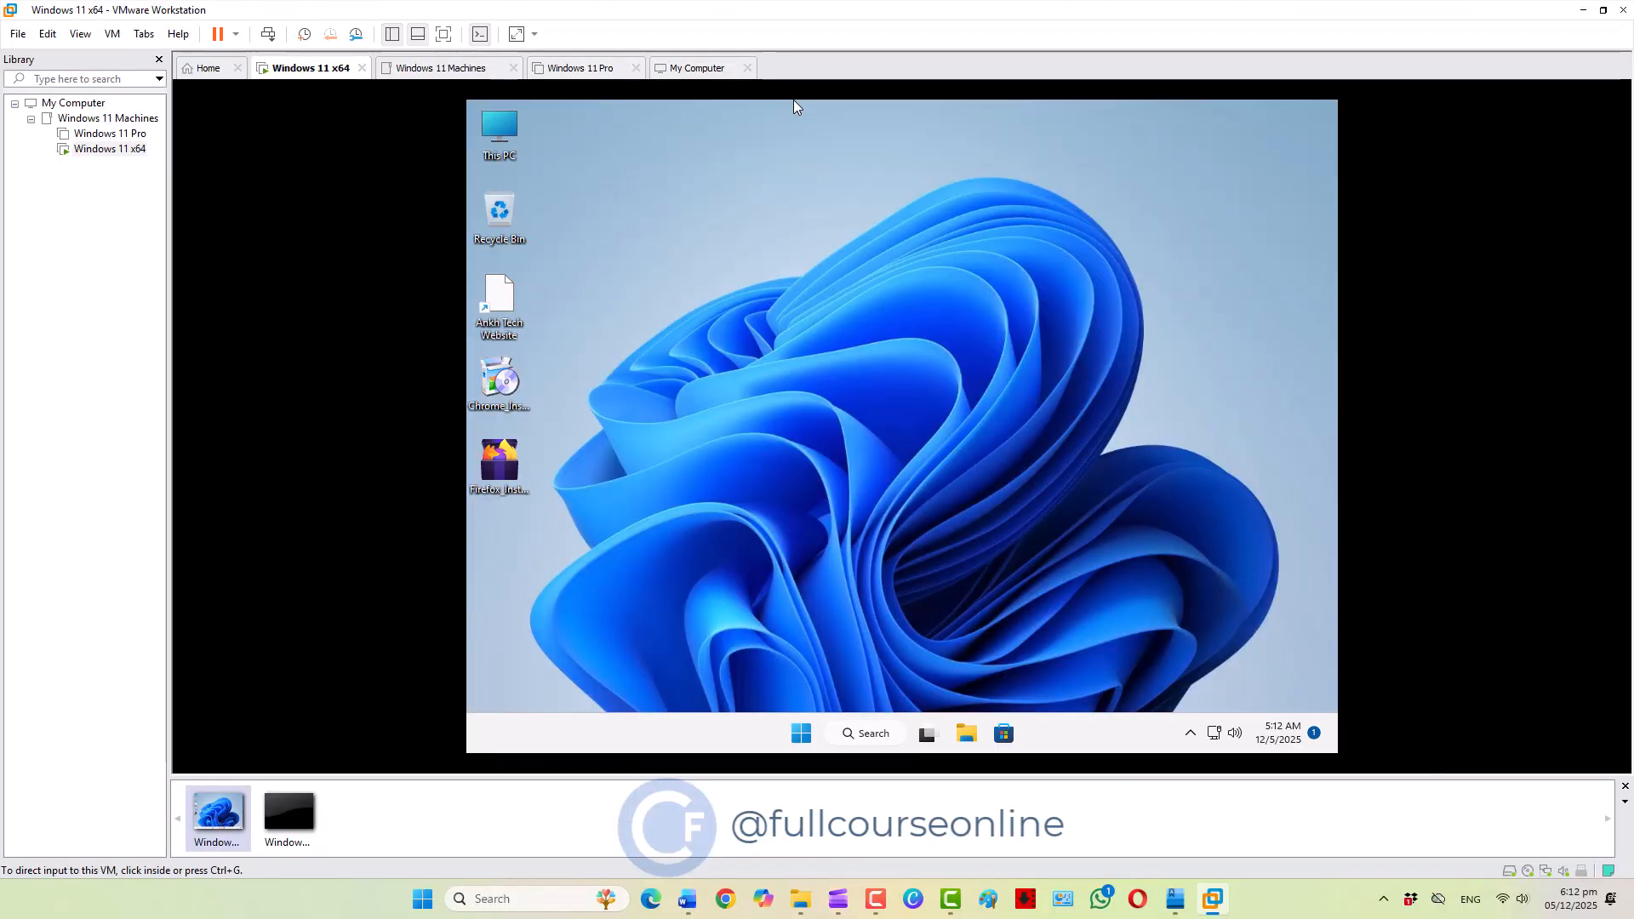
Review the available editing, preference and view customization commands.
{"action": "key", "text": "alt+e"}
{"action": "key", "text": "Right"}
{"action": "key", "text": "Down"}
{"action": "key", "text": "Up"}
{"action": "key", "text": "Right"}
{"action": "key", "text": "Escape"}
{"action": "key", "text": "Escape"}
{"action": "key", "text": "Left"}
{"action": "key", "text": "Down"}
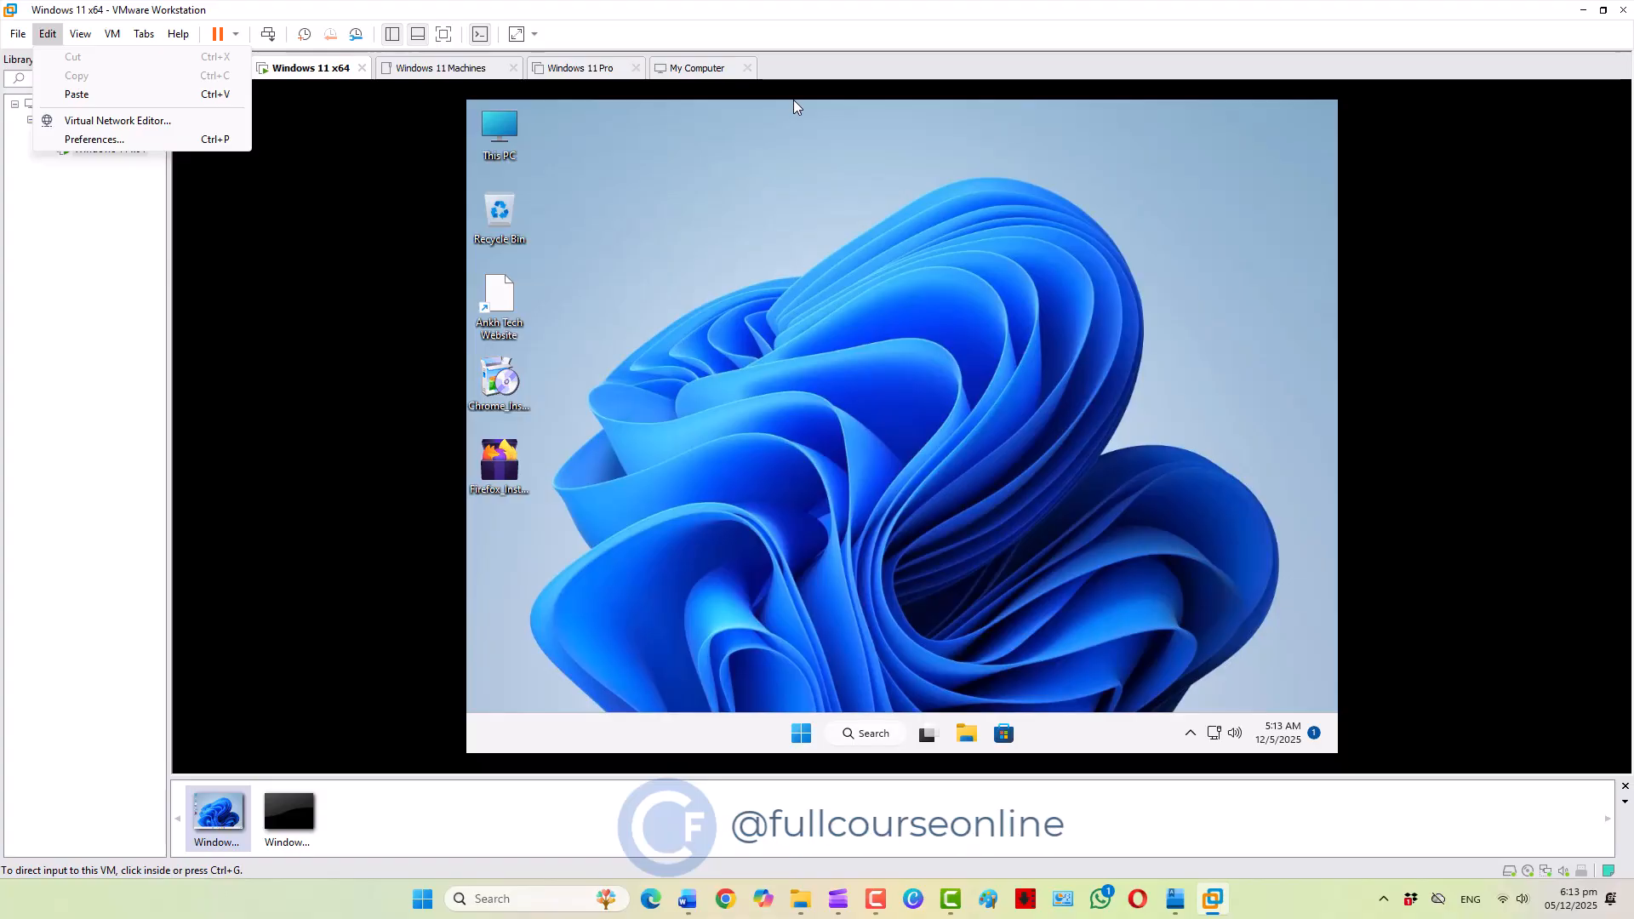
Hide the toolbar through the view customization options.
{"action": "key", "text": "Right"}
{"action": "key", "text": "Down"}
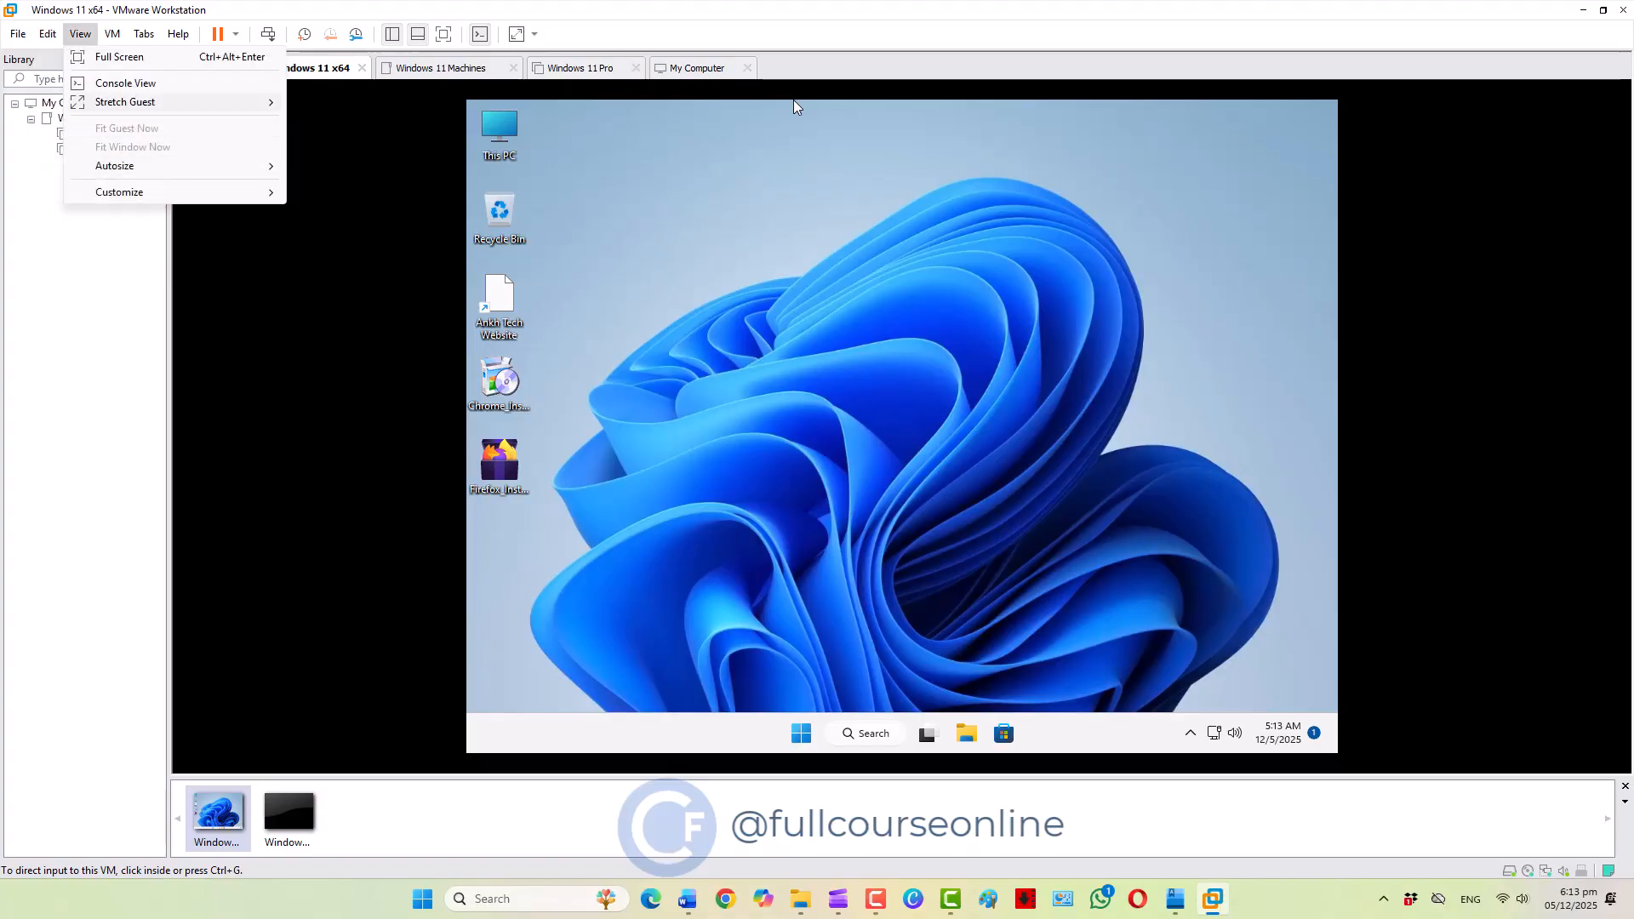
{"action": "key", "text": "Up"}
{"action": "key", "text": "Right"}
{"action": "key", "text": "Down"}
{"action": "key", "text": "Down"}
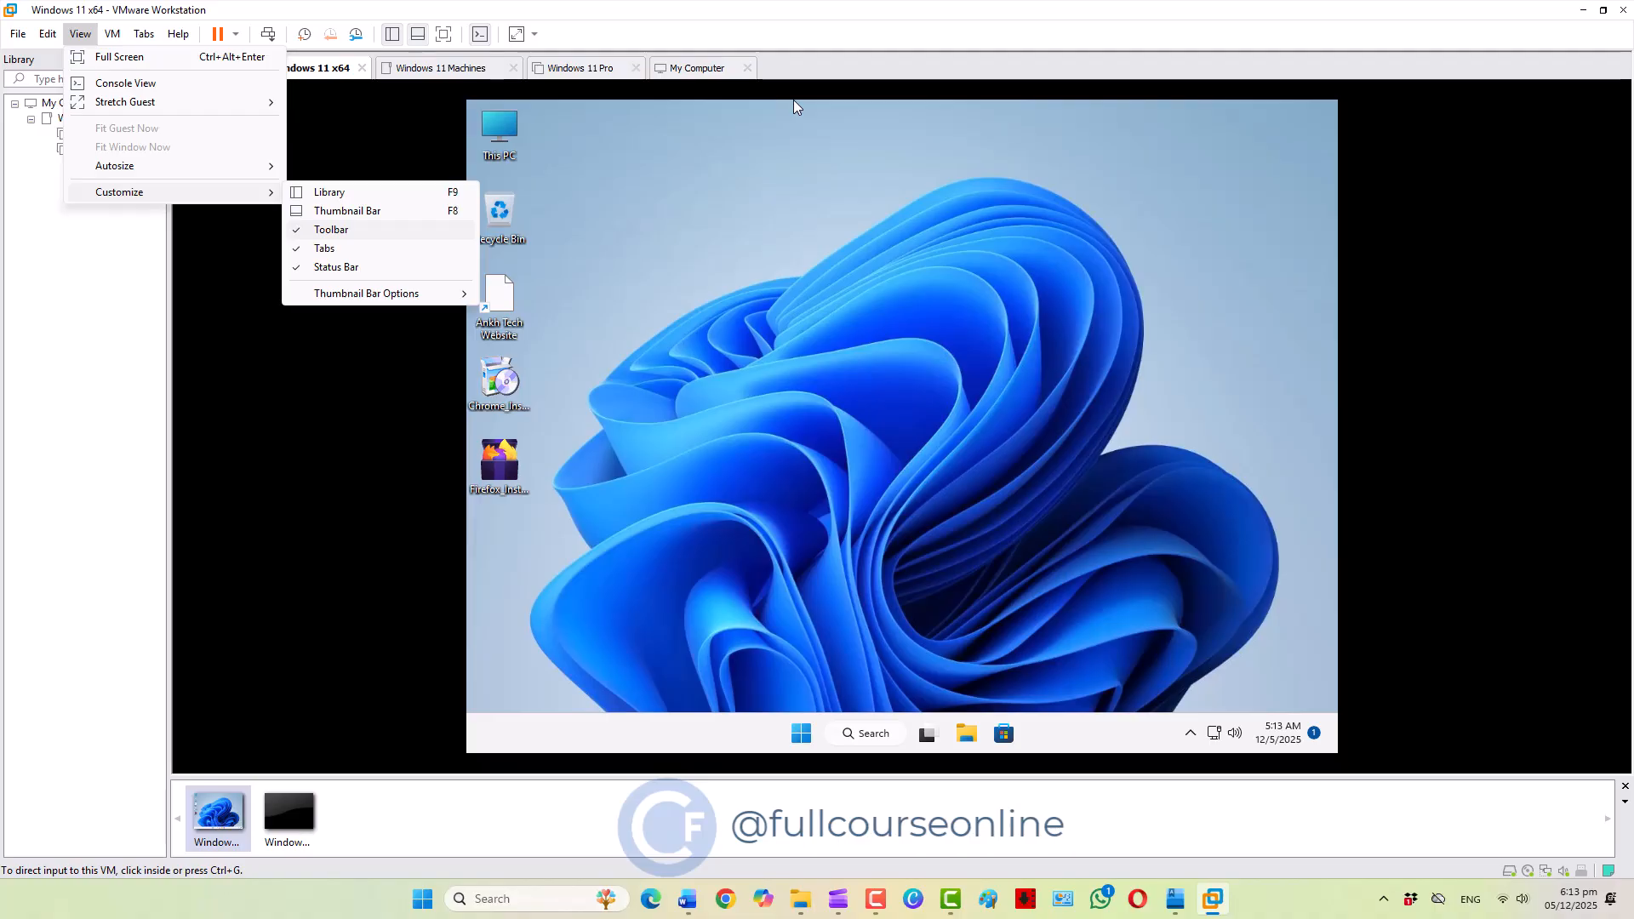
{"action": "key", "text": "Return"}
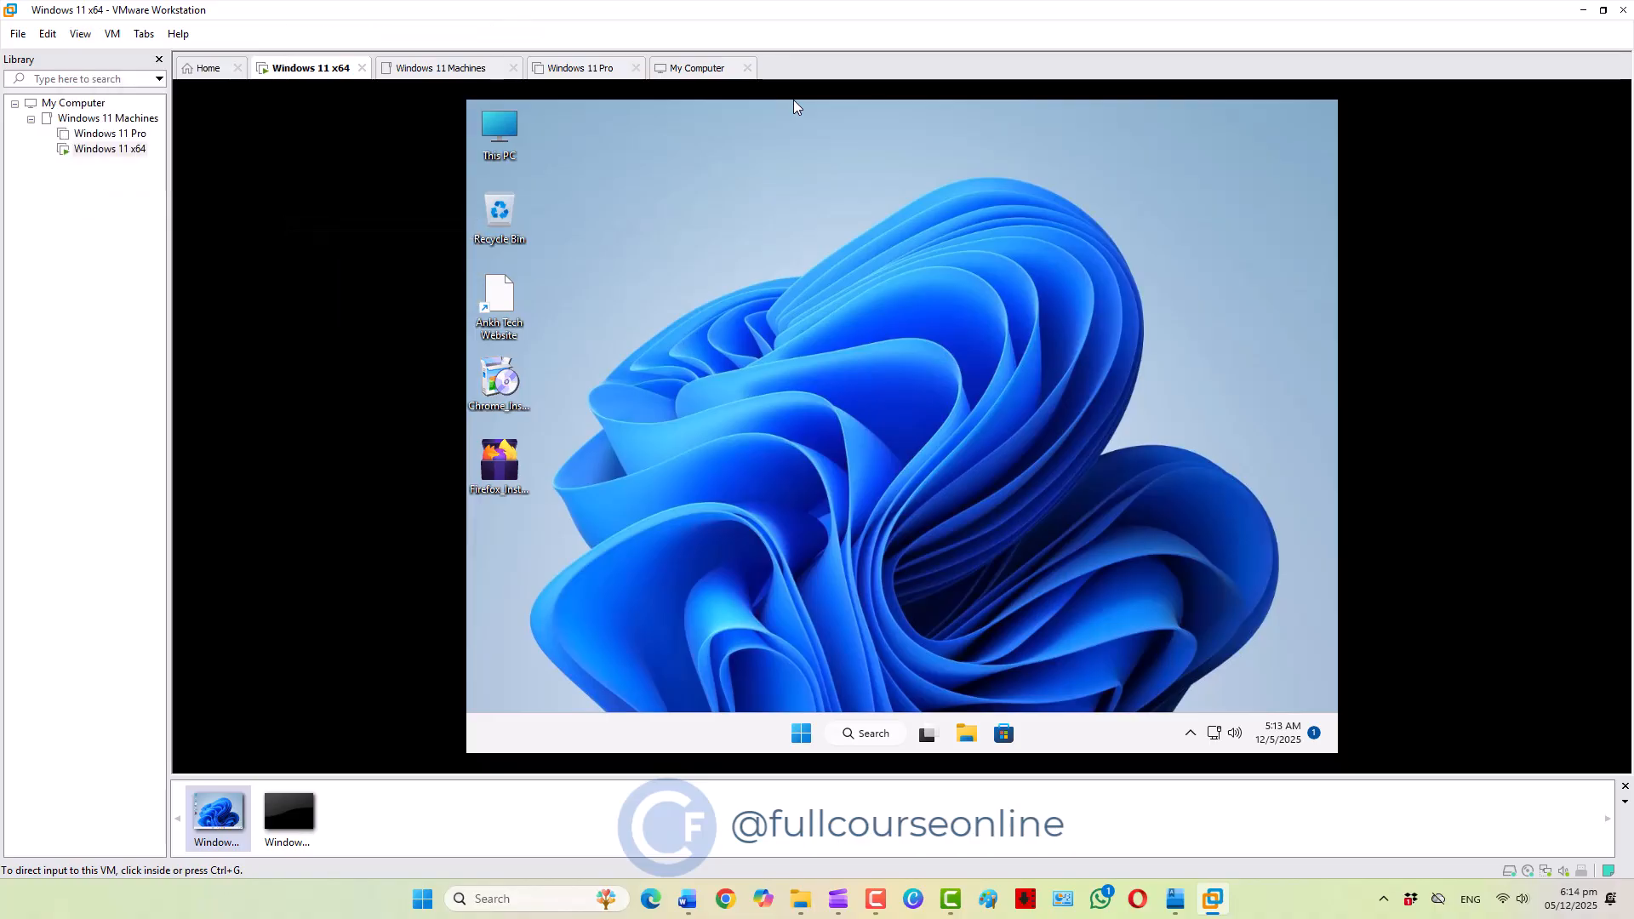
Show the hidden toolbar again through the view customization options.
{"action": "key", "text": "alt"}
{"action": "key", "text": "Left"}
{"action": "key", "text": "Left"}
{"action": "key", "text": "Down"}
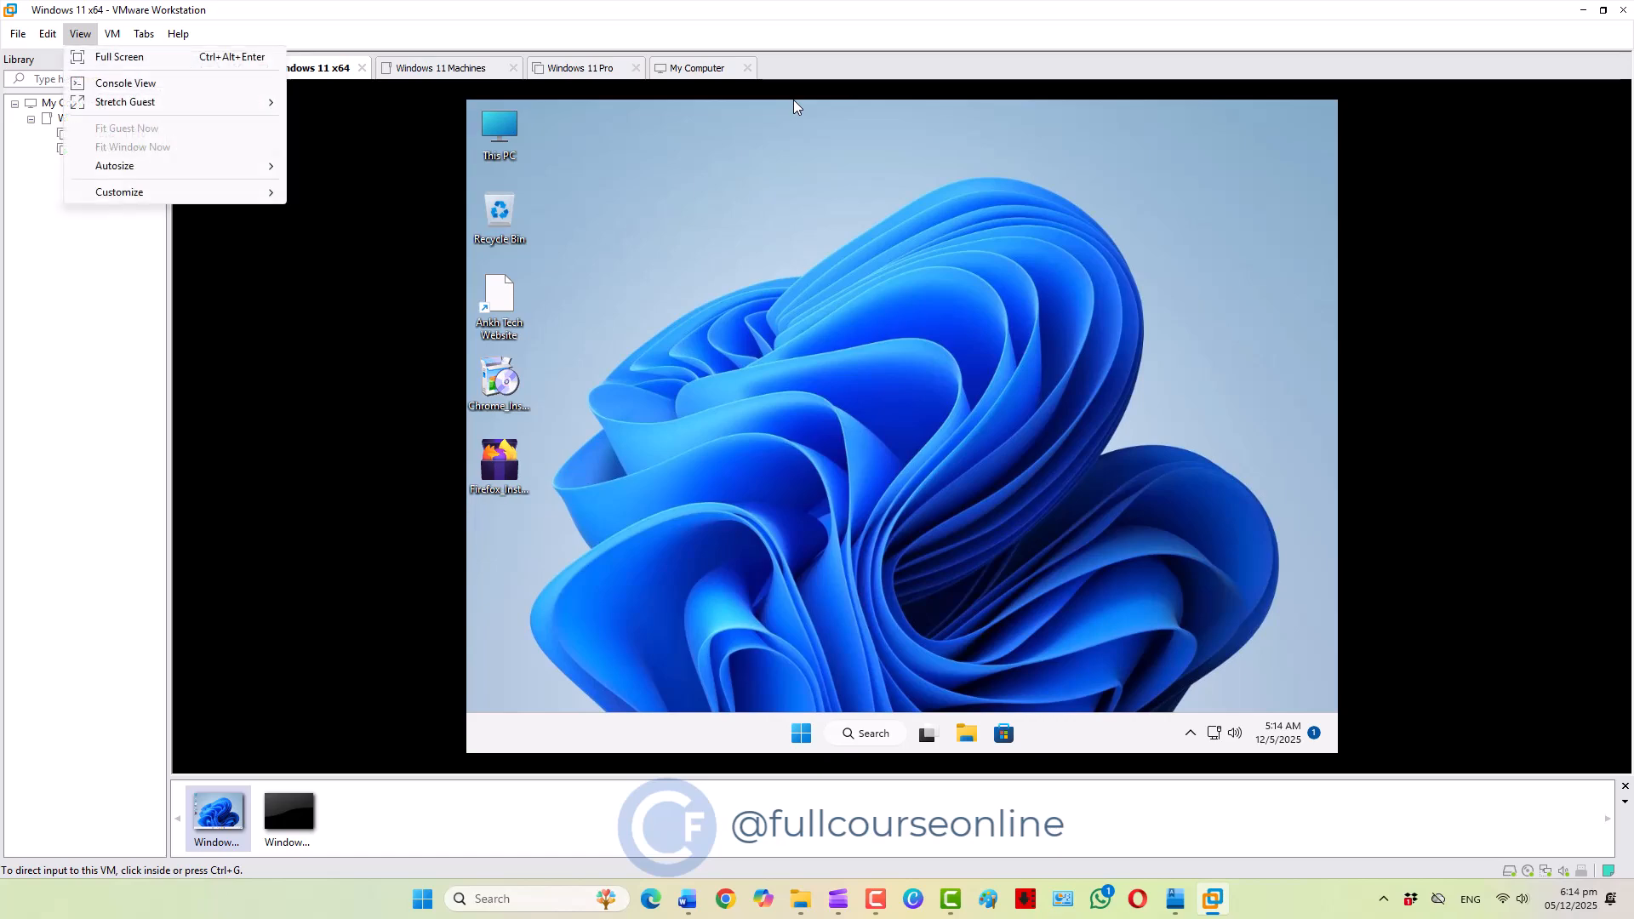
{"action": "key", "text": "Up"}
{"action": "key", "text": "Right"}
{"action": "key", "text": "Return"}
Shut down the Windows 11 x64 guest from its own Start menu.
{"action": "key", "text": "super"}
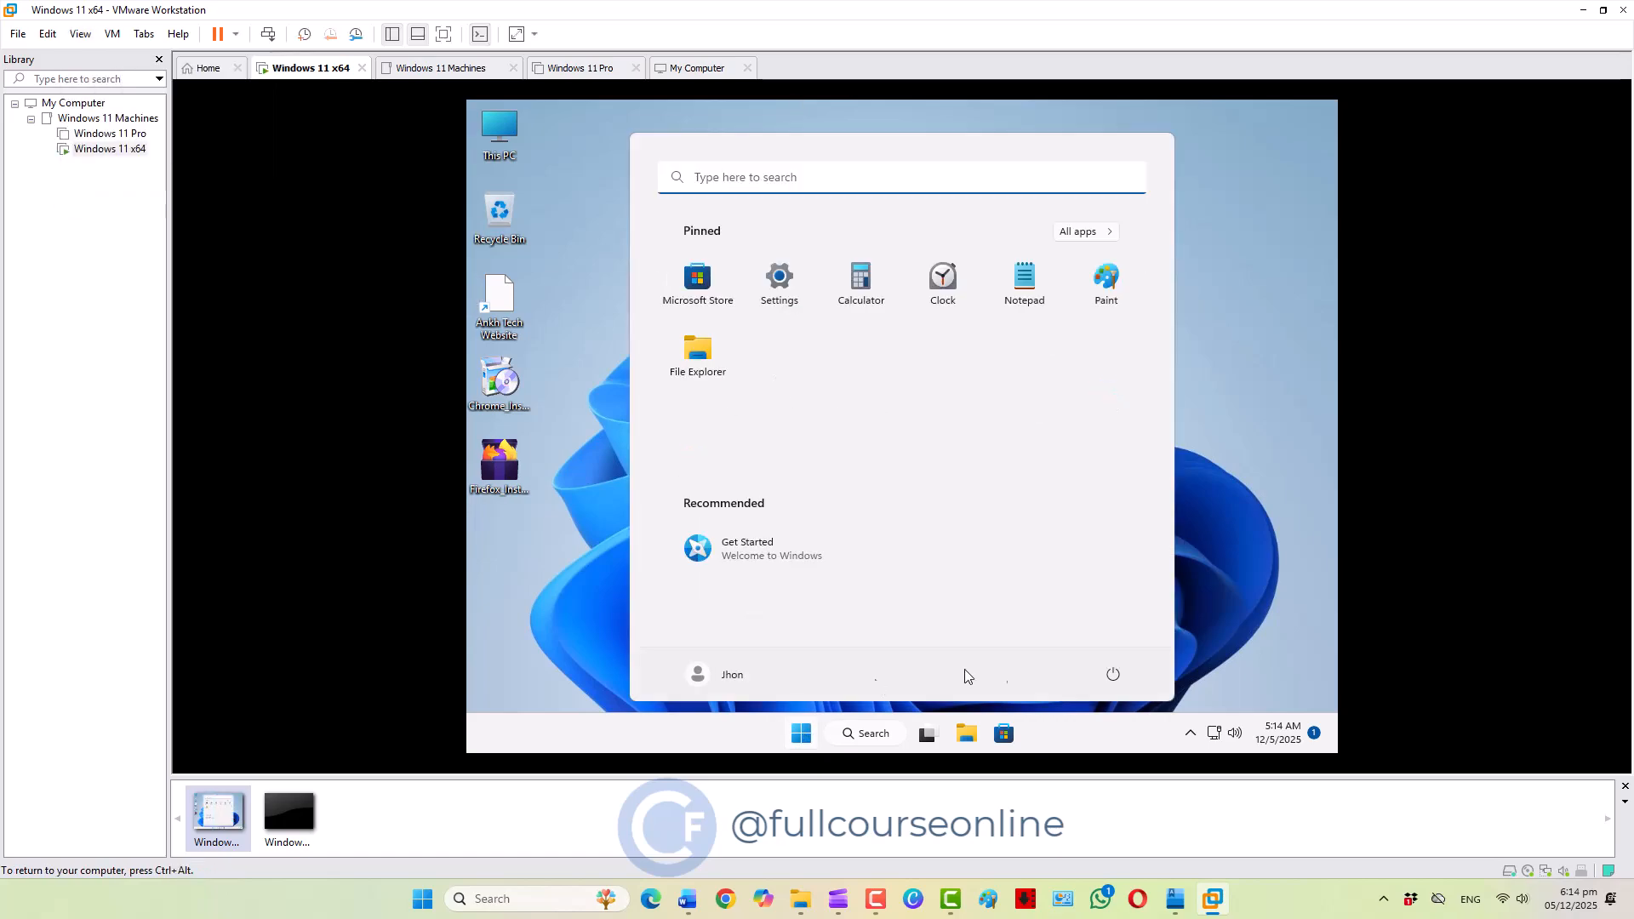
{"action": "left_click", "coordinate": [1121, 676]}
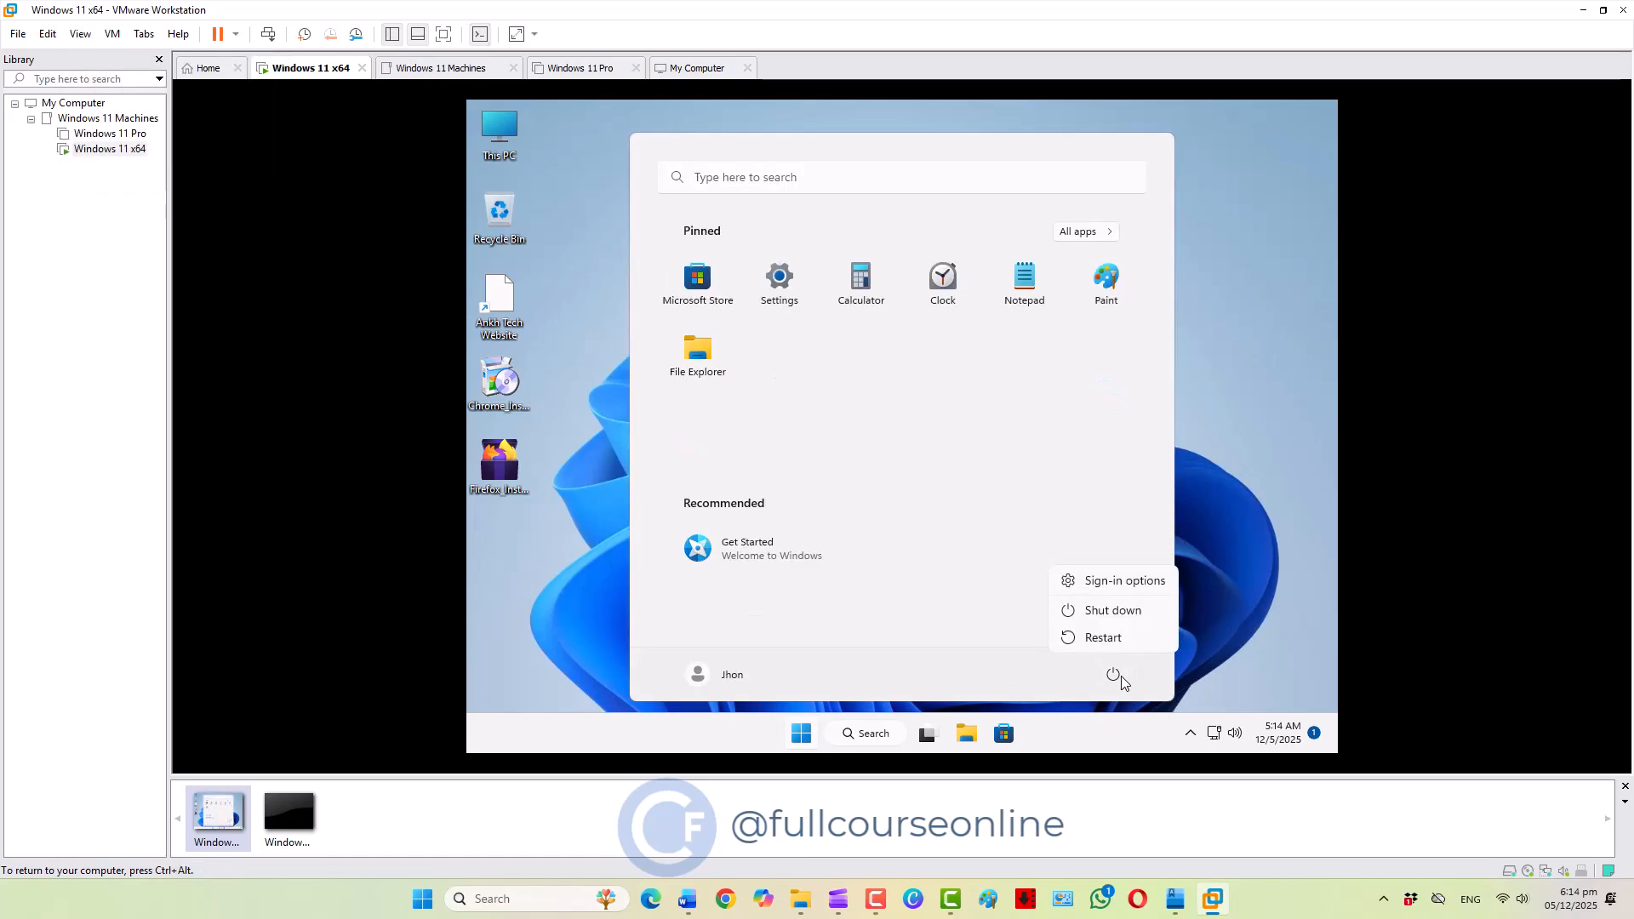
{"action": "left_click", "coordinate": [1113, 610]}
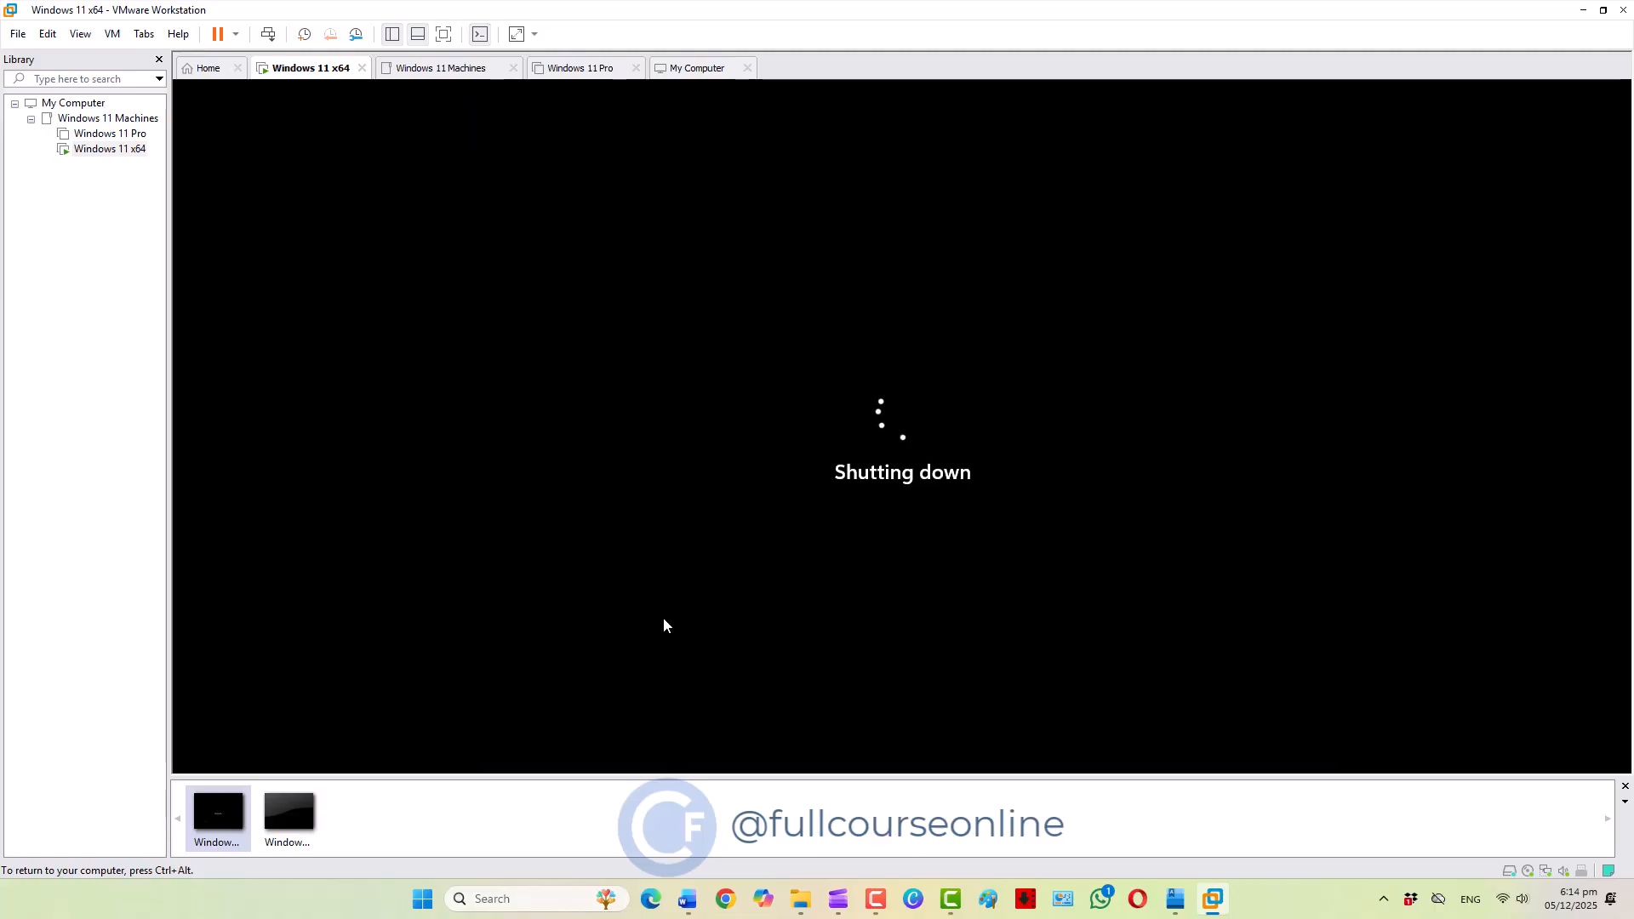